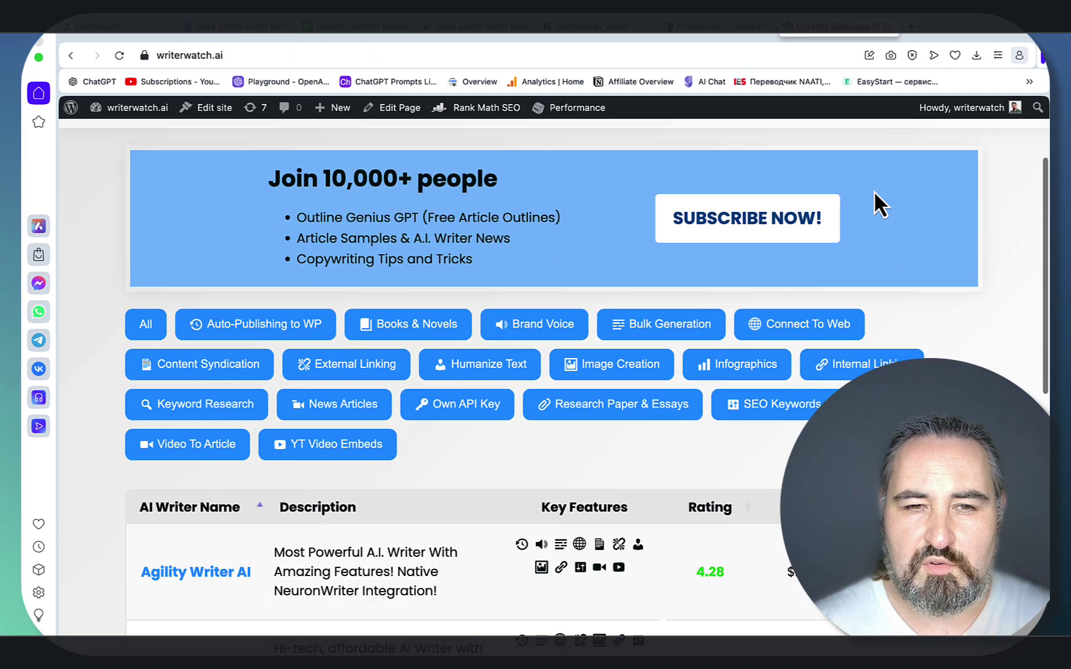
- Go to Giz.ai's AI Writer from the Agility Writer chat and check the account settings
scroll(562, 200, up, 3)
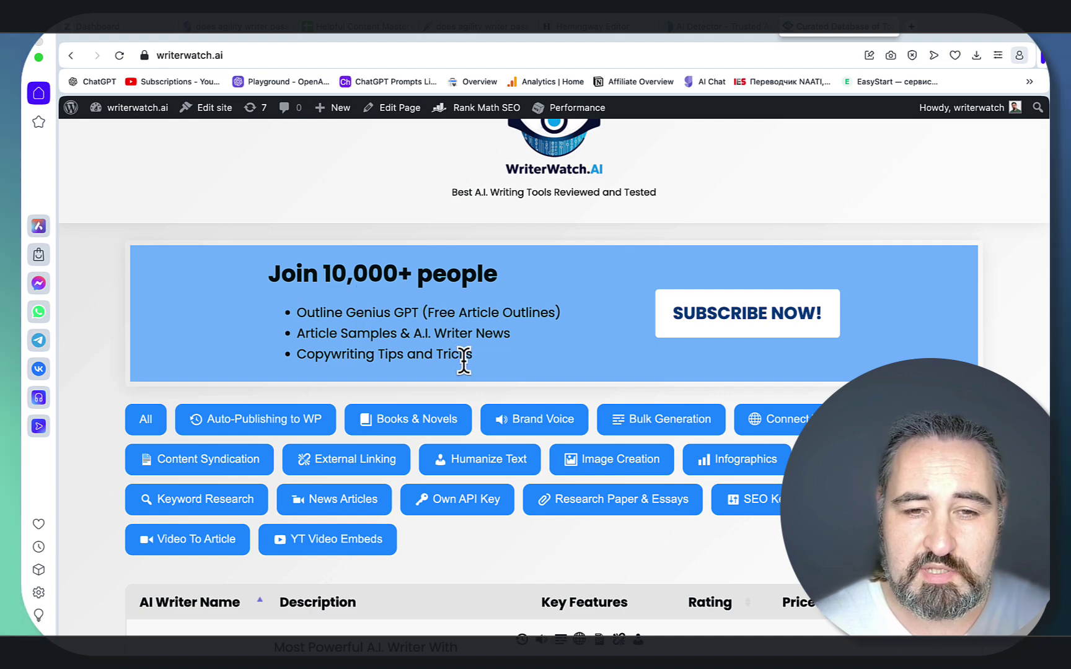
scroll(500, 363, down, 10)
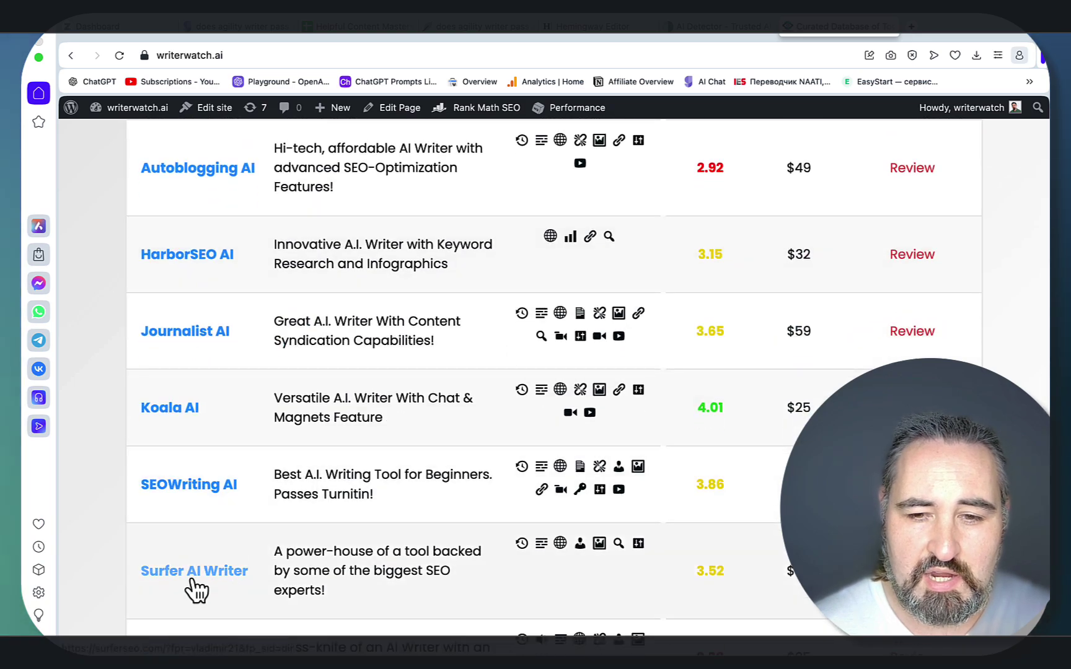
scroll(632, 462, up, 4)
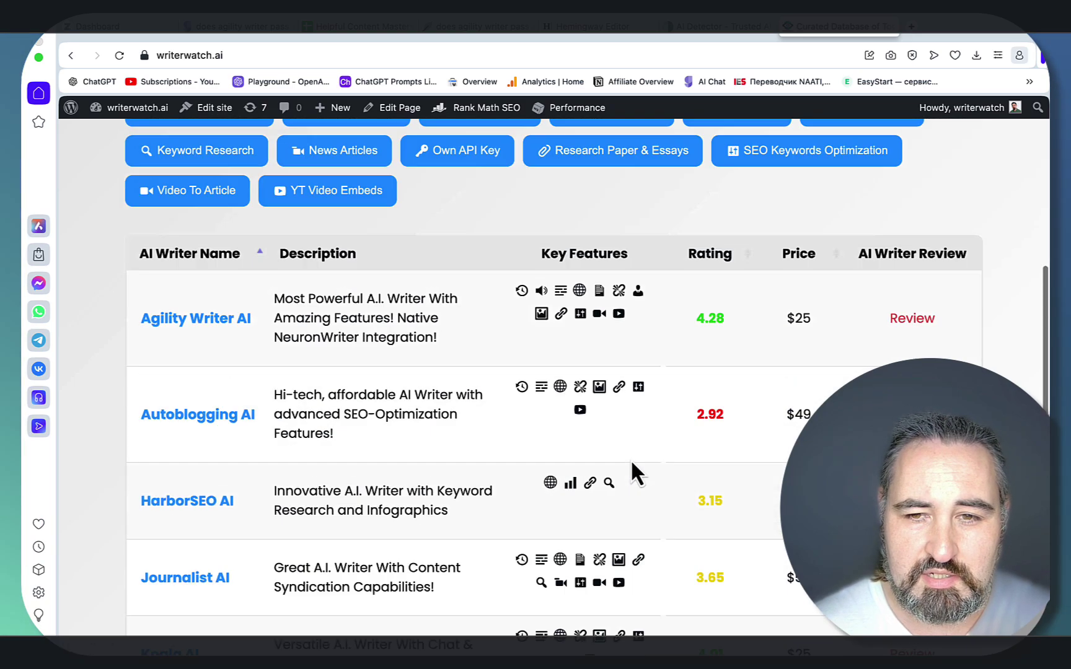
scroll(632, 462, down, 6)
scroll(632, 462, up, 15)
scroll(633, 462, down, 6)
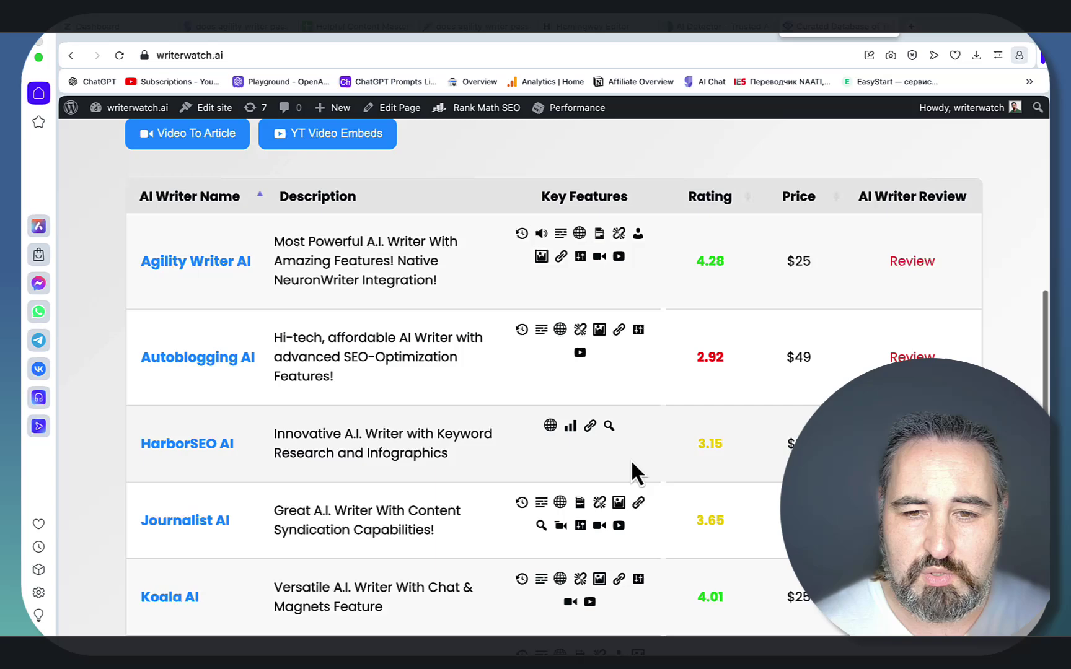
scroll(595, 422, up, 4)
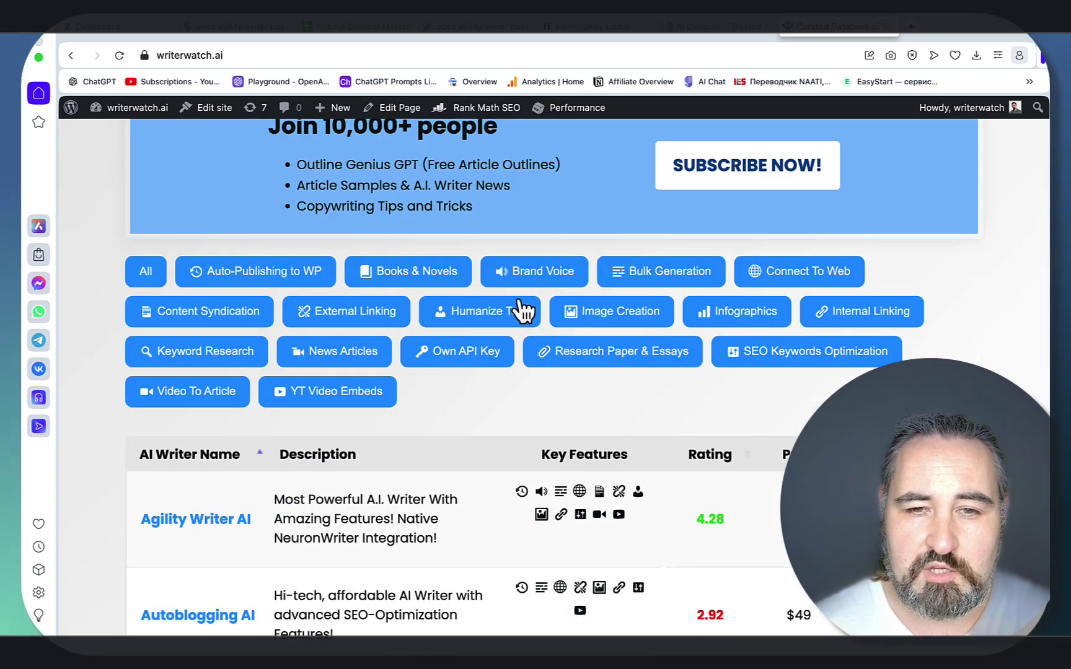
click(221, 30)
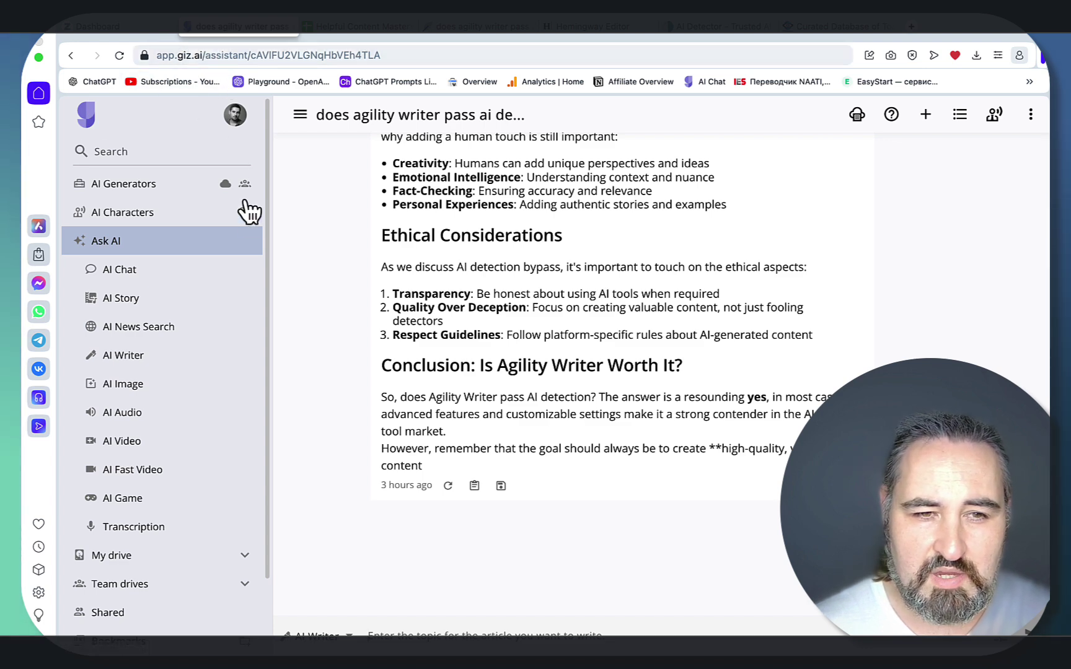
click(145, 358)
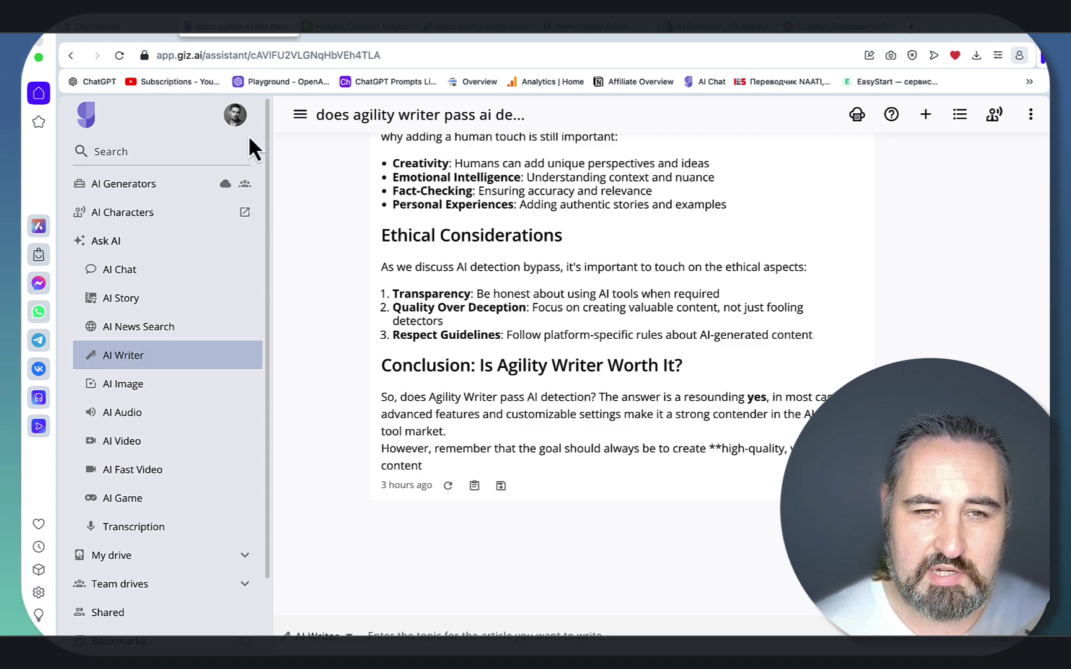
click(238, 116)
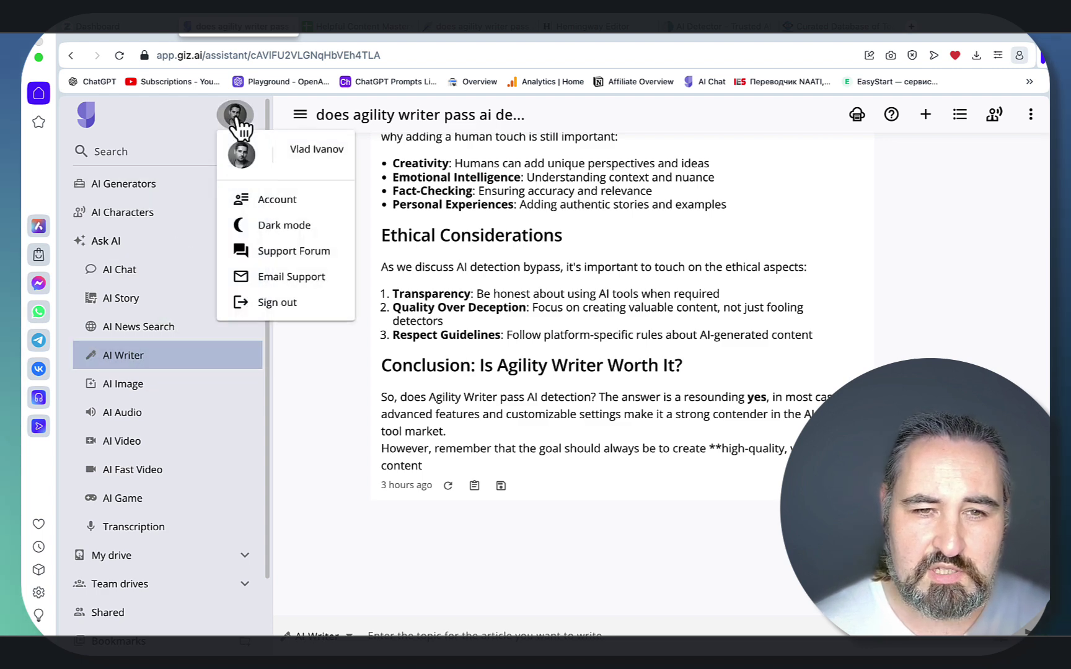
click(284, 205)
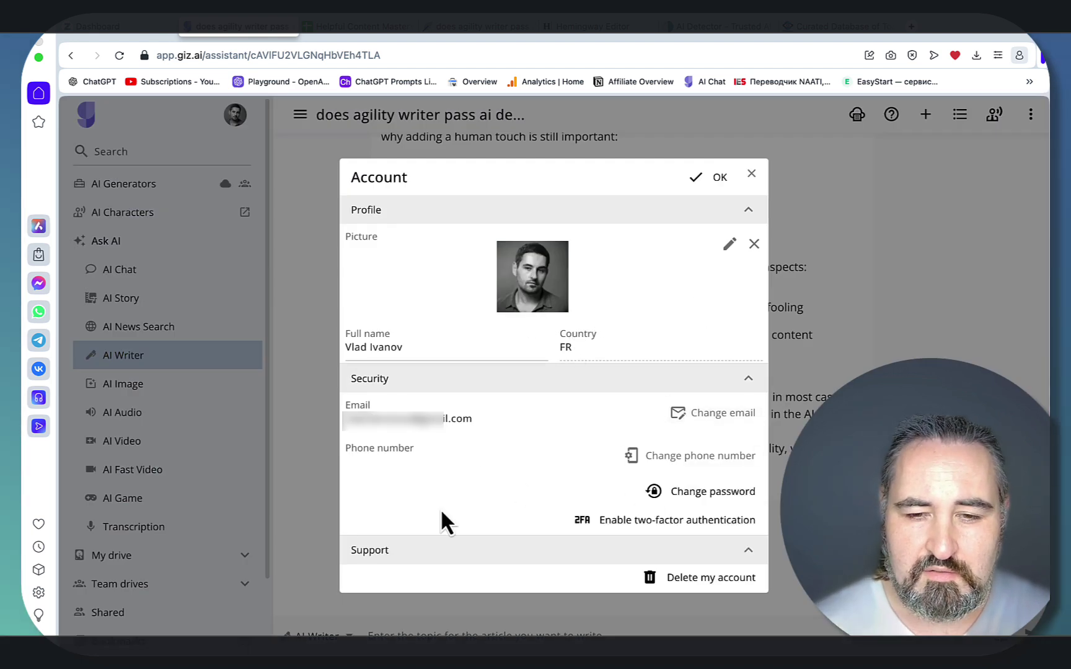
click(751, 174)
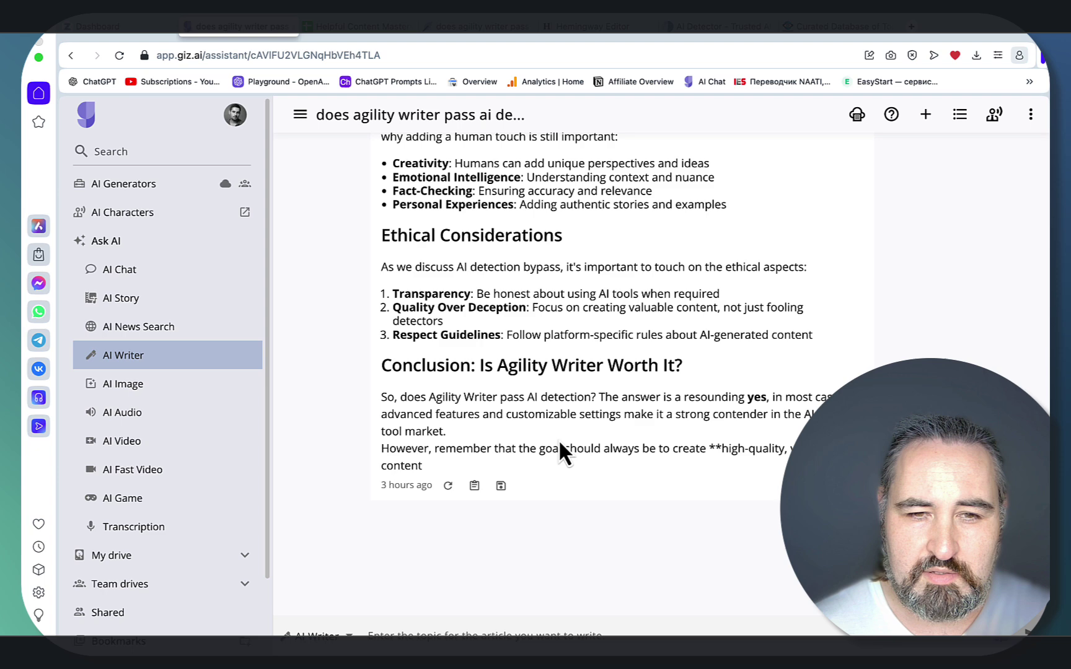
- Delete the old Agility Writer article chat and confirm the deletion
click(1031, 114)
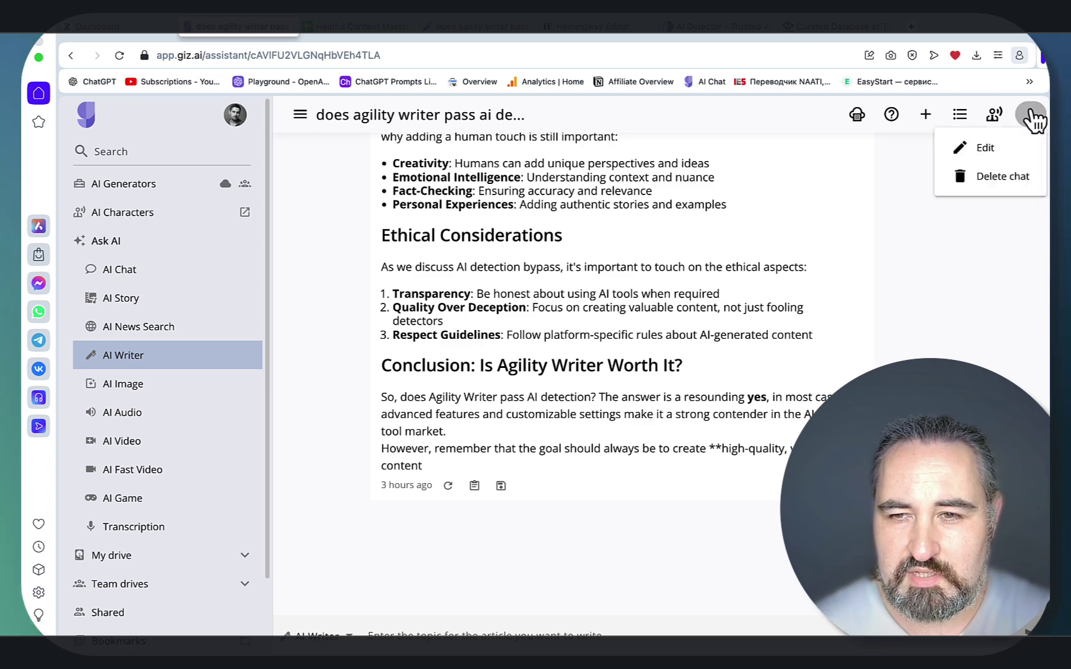
click(993, 180)
key(Return)
- Use Claude v3.5 Sonnet, main keyword 'does agility writer pass ai detection', 1,000 words
click(1000, 633)
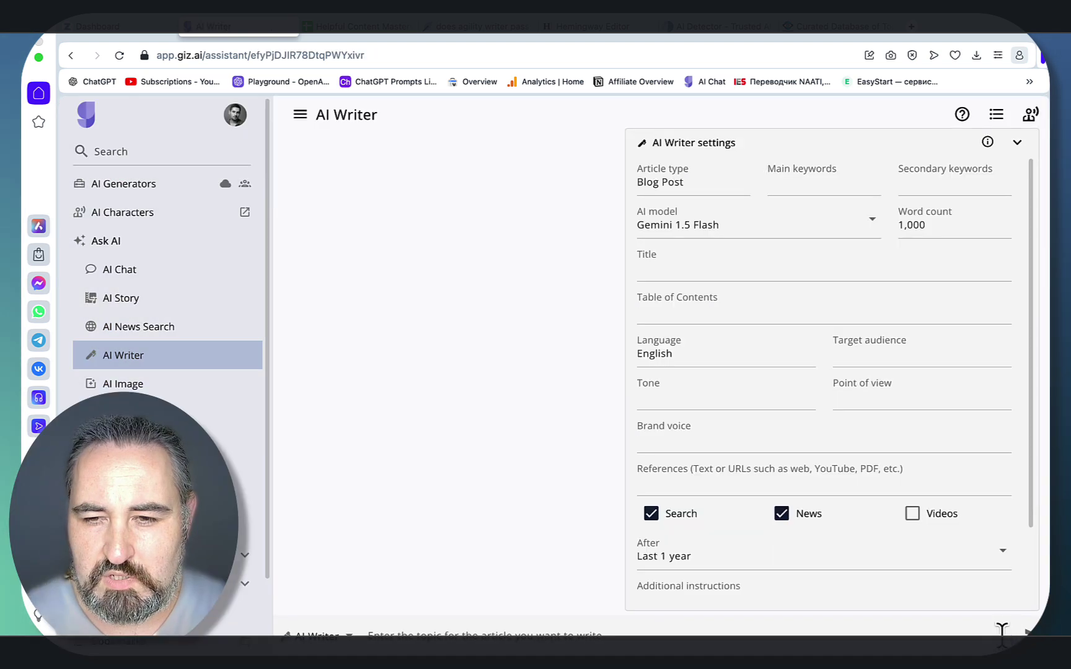
click(865, 226)
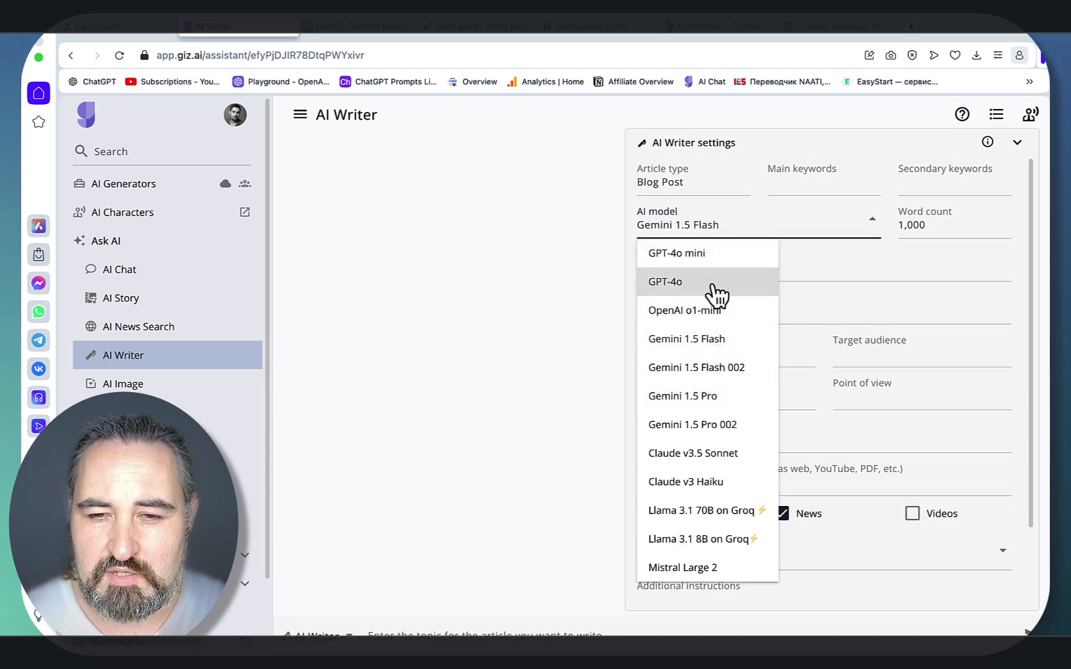
click(695, 454)
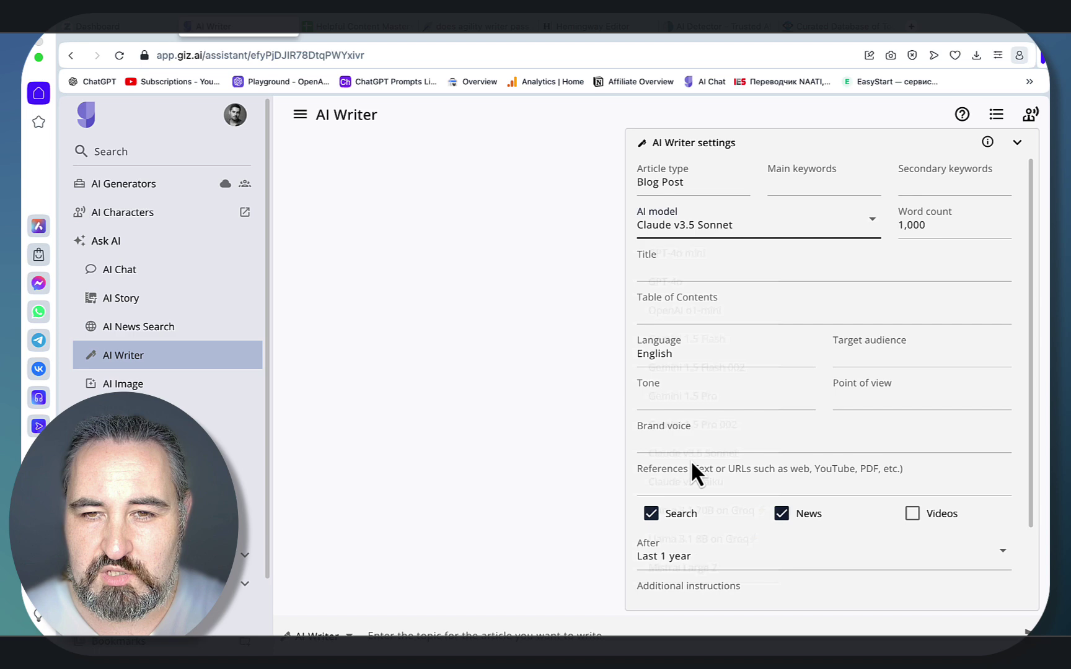
text(does agility writer pass ai detection)
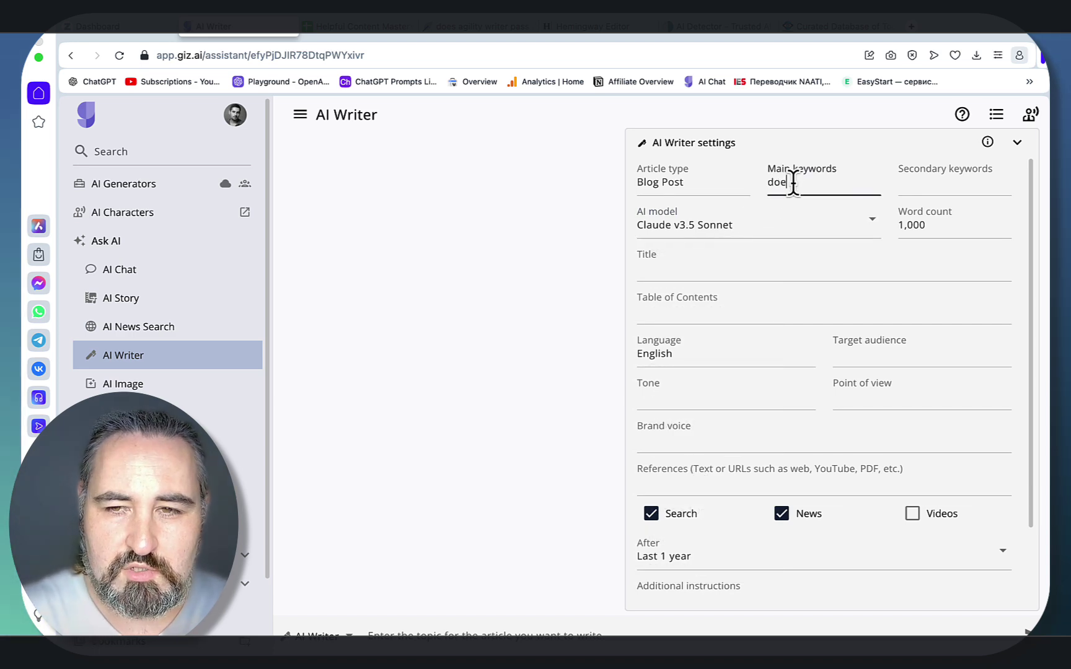
triple_click(807, 194)
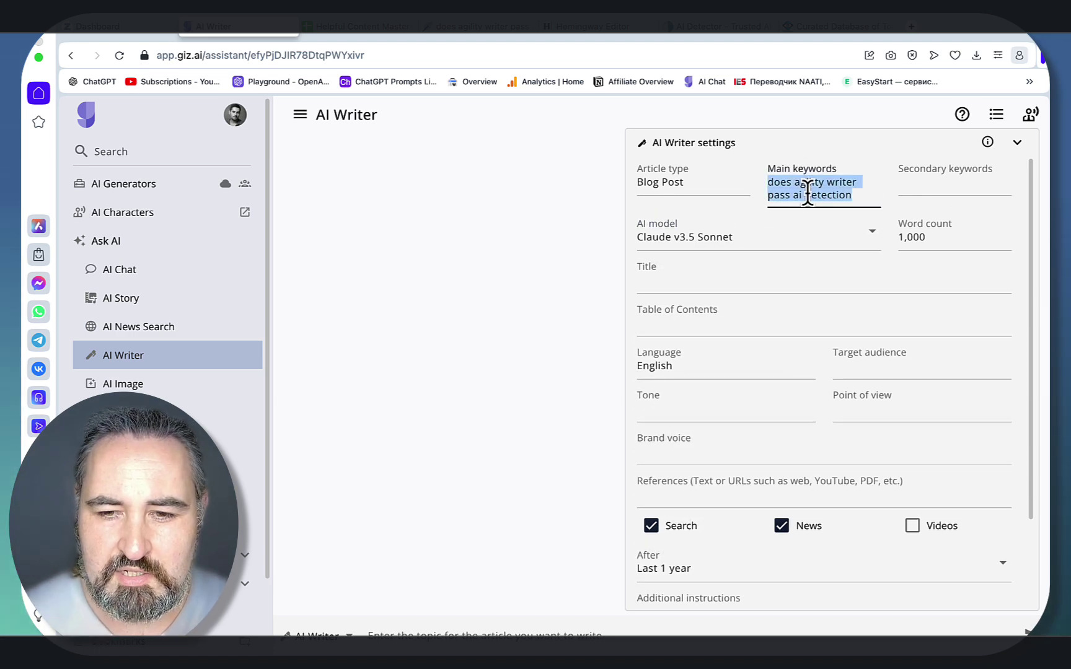
click(422, 632)
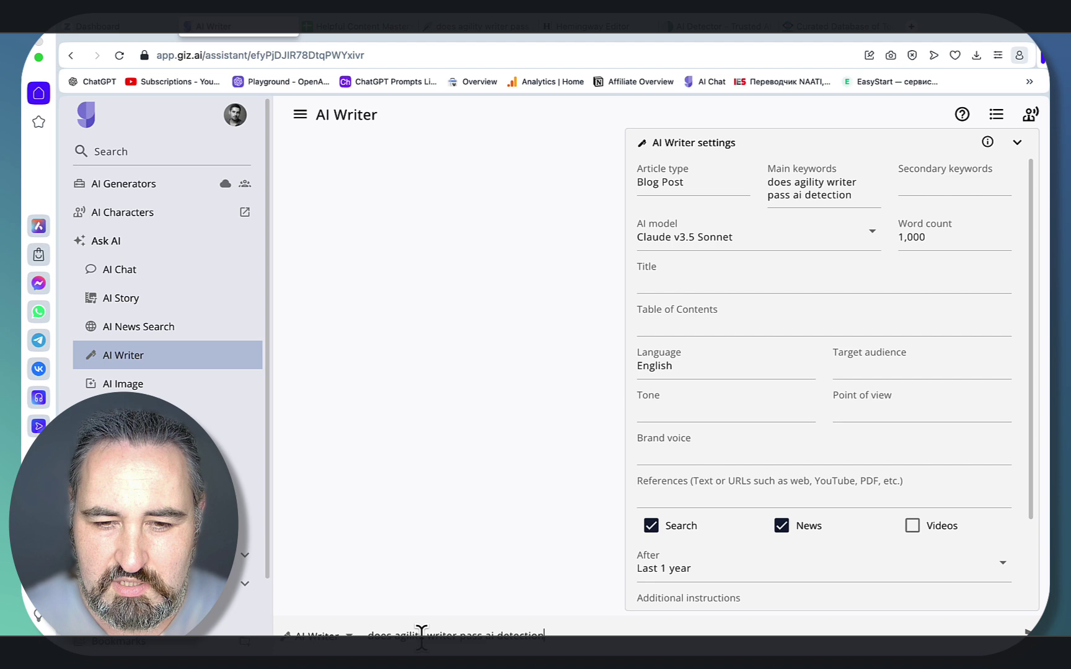
click(941, 240)
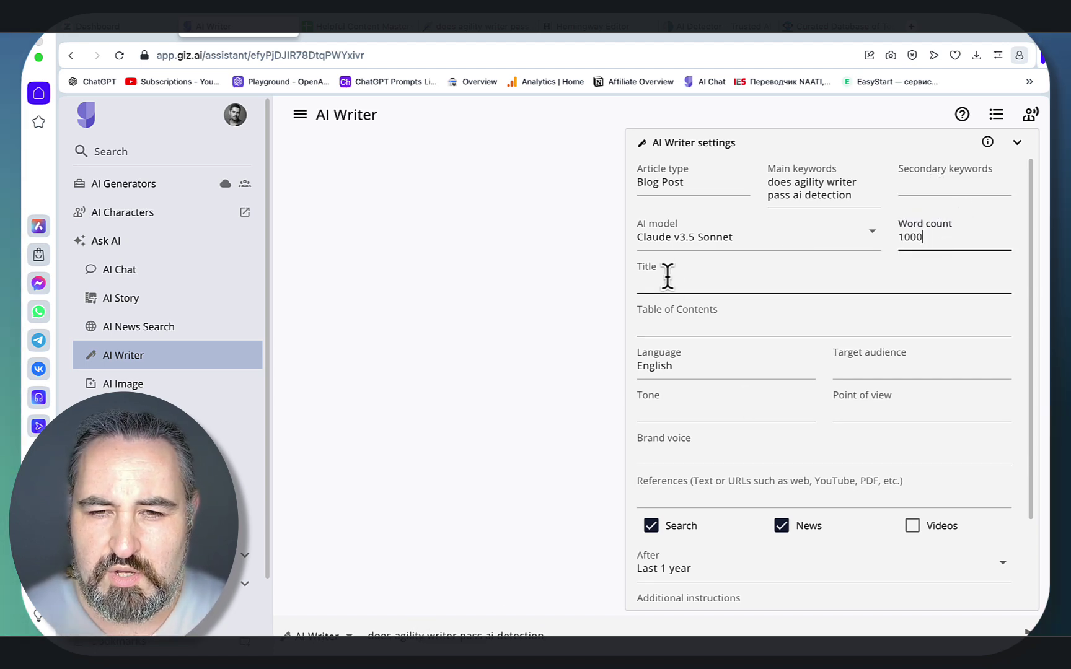
click(701, 325)
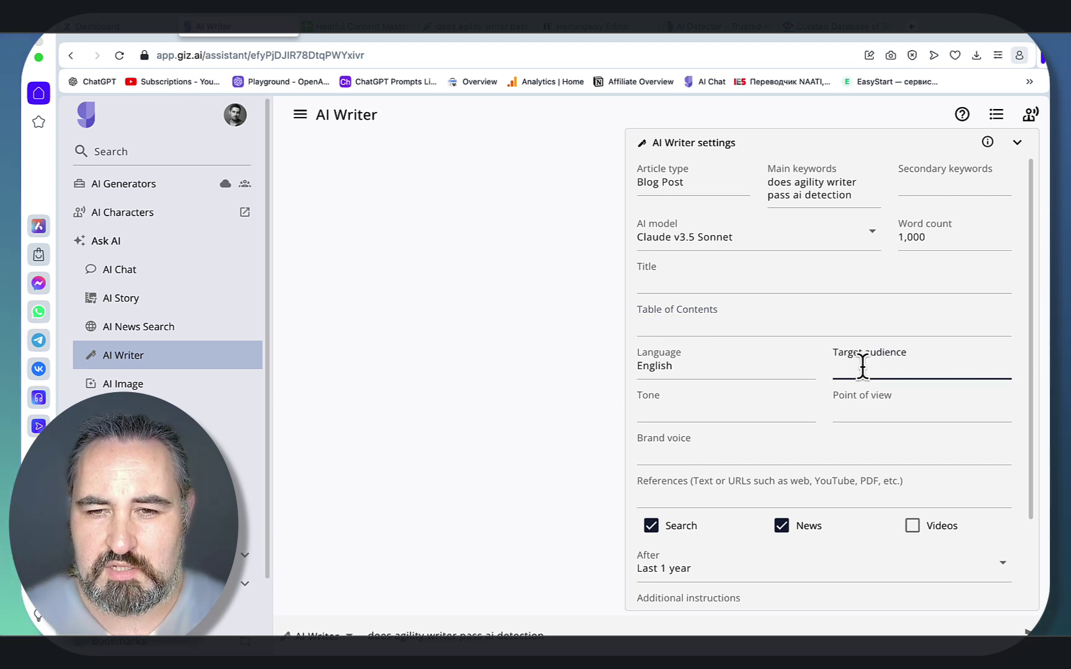
- Set the tone to Casual and the point of view to I
click(679, 411)
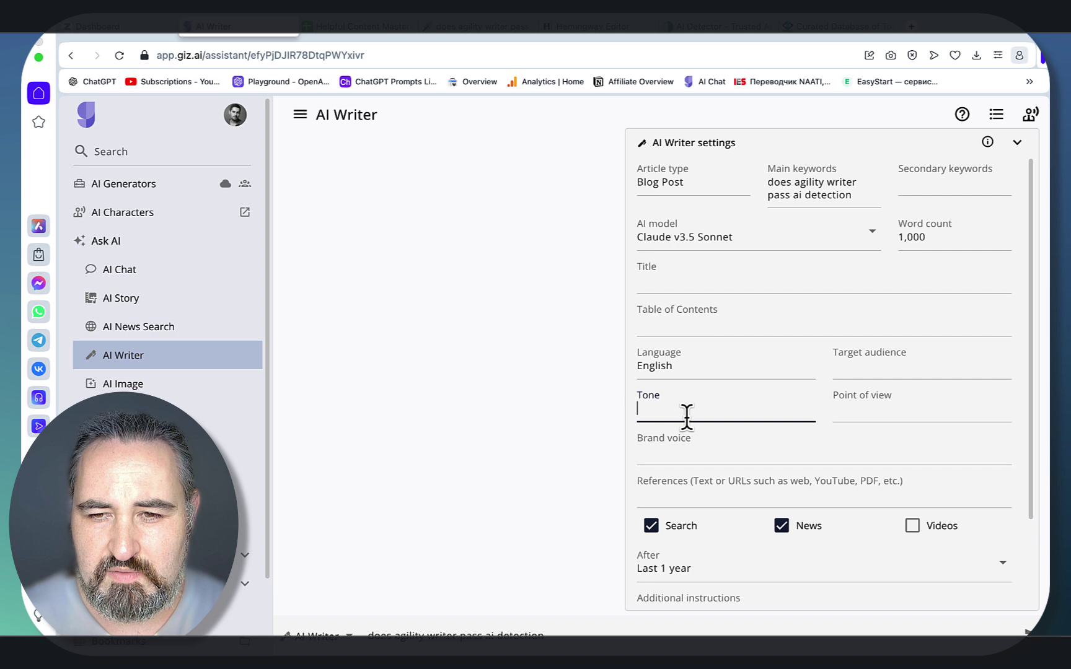
text(C)
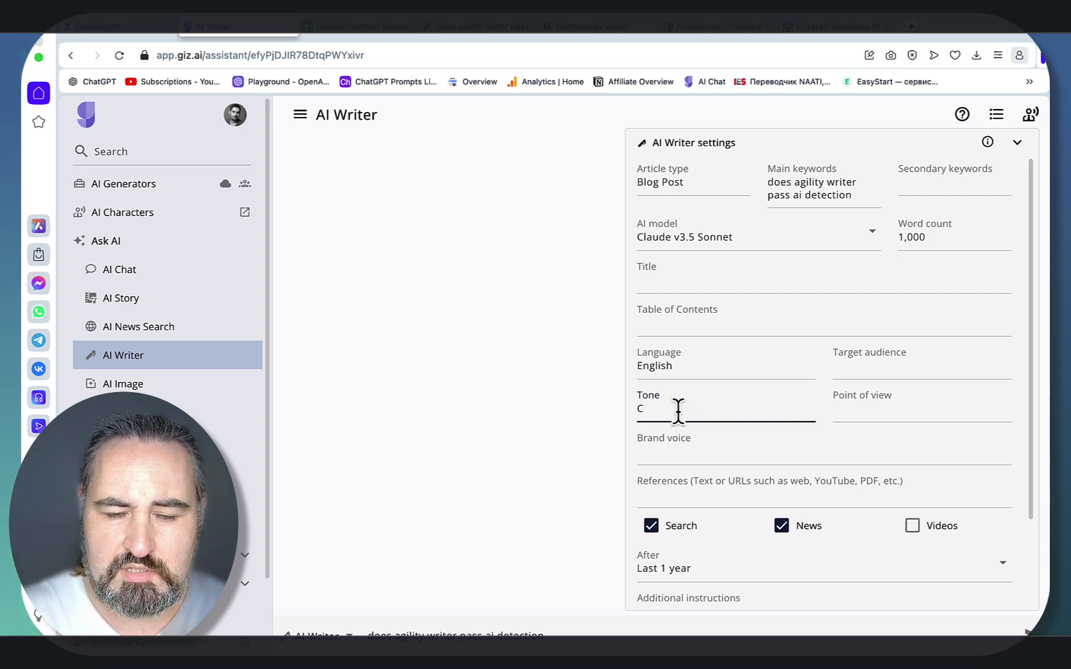
text(asual)
click(878, 407)
text(I)
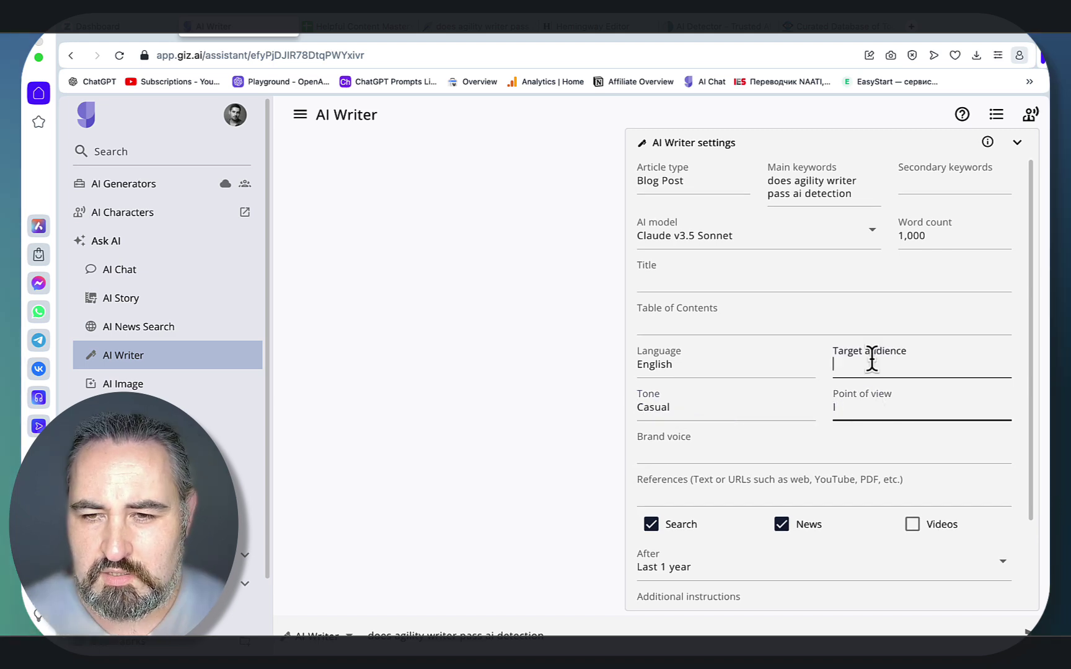
click(706, 447)
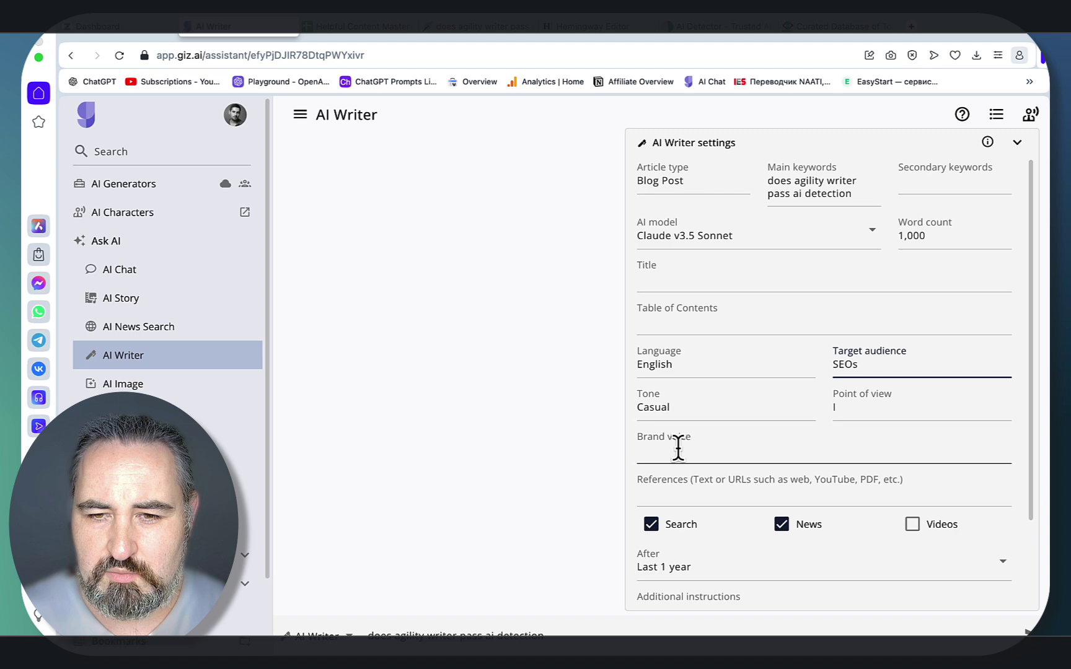
click(366, 27)
- Select the outline lines of the High Readability Workflow prompt in cell D6
scroll(472, 334, down, 10)
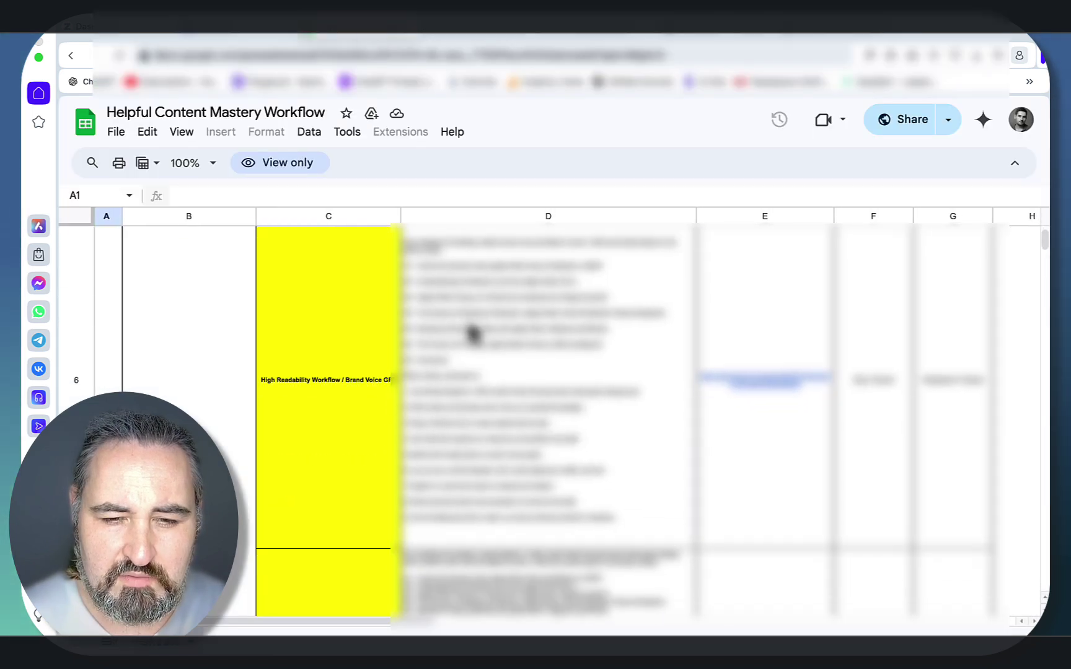
scroll(472, 335, up, 5)
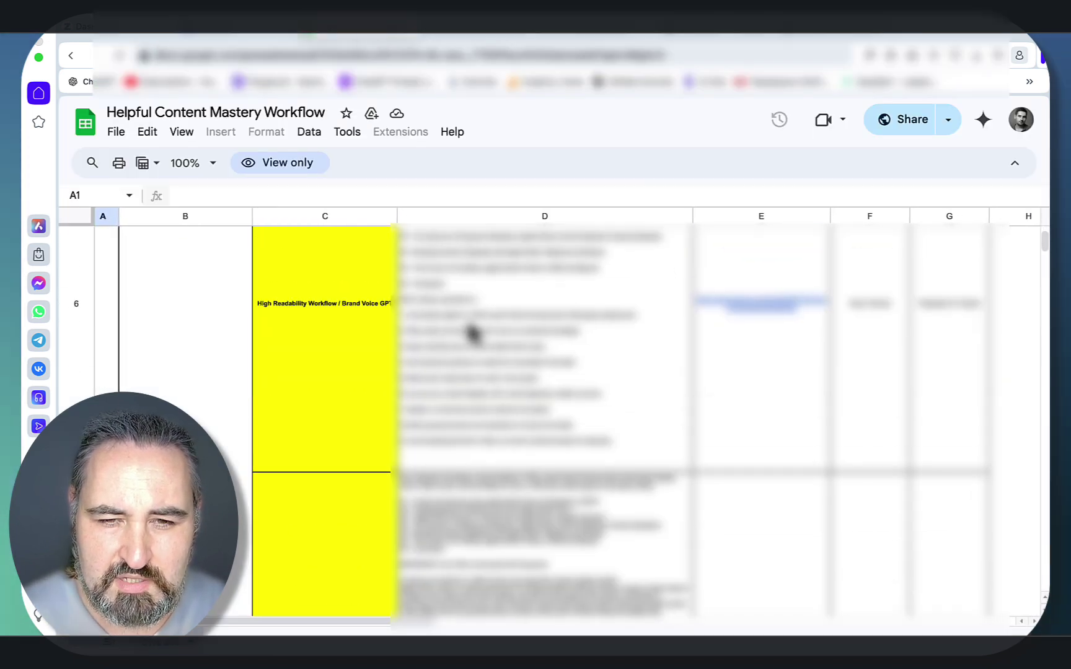
click(466, 334)
scroll(466, 335, up, 2)
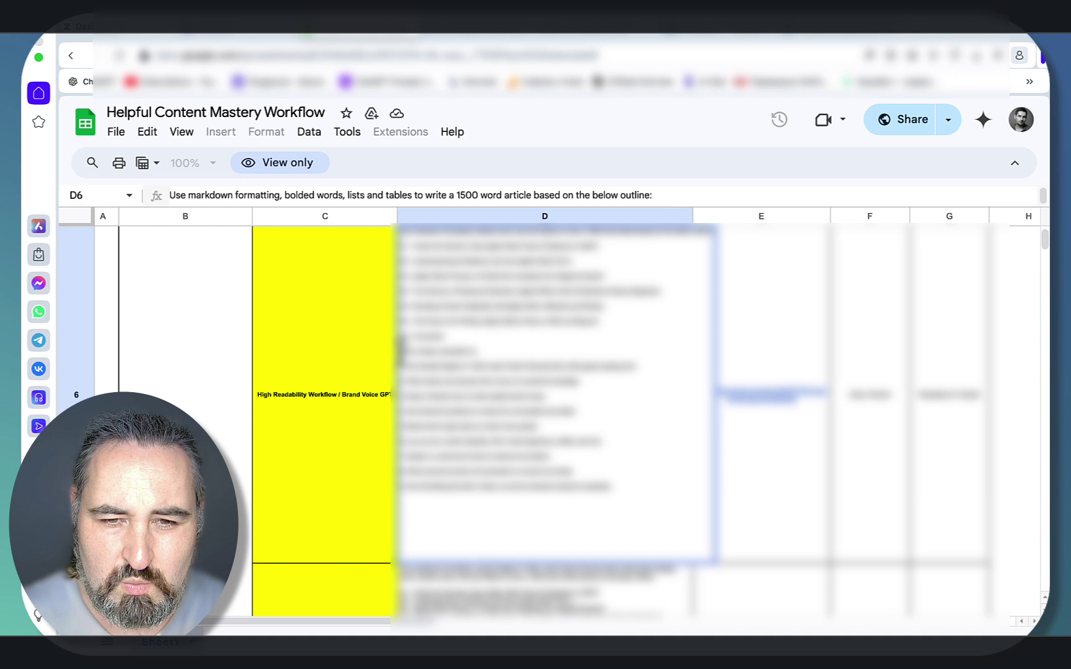
drag(400, 350, 636, 516)
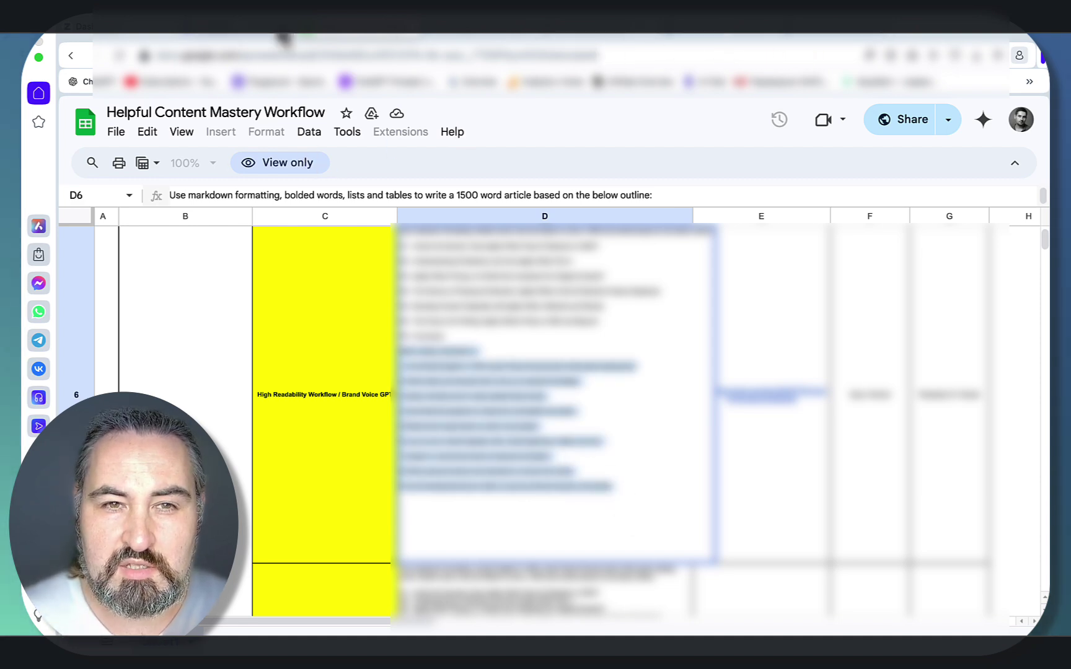
click(244, 41)
- Paste the numbered writing guidelines into Brand voice and delete the introductory line
click(708, 455)
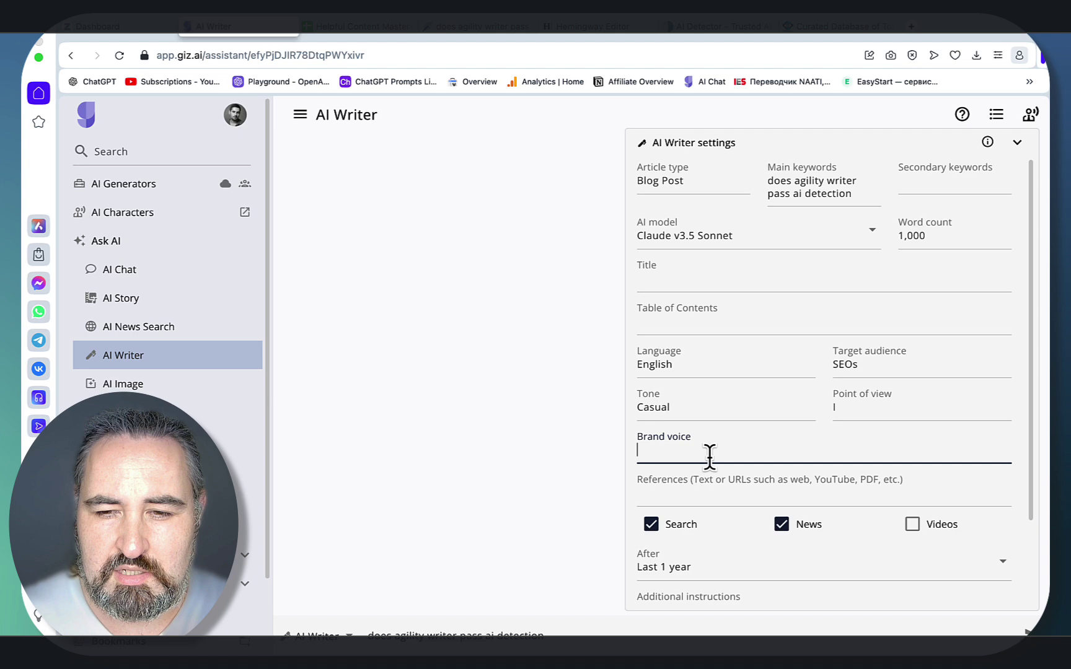
key(ctrl+v)
scroll(689, 483, up, 3)
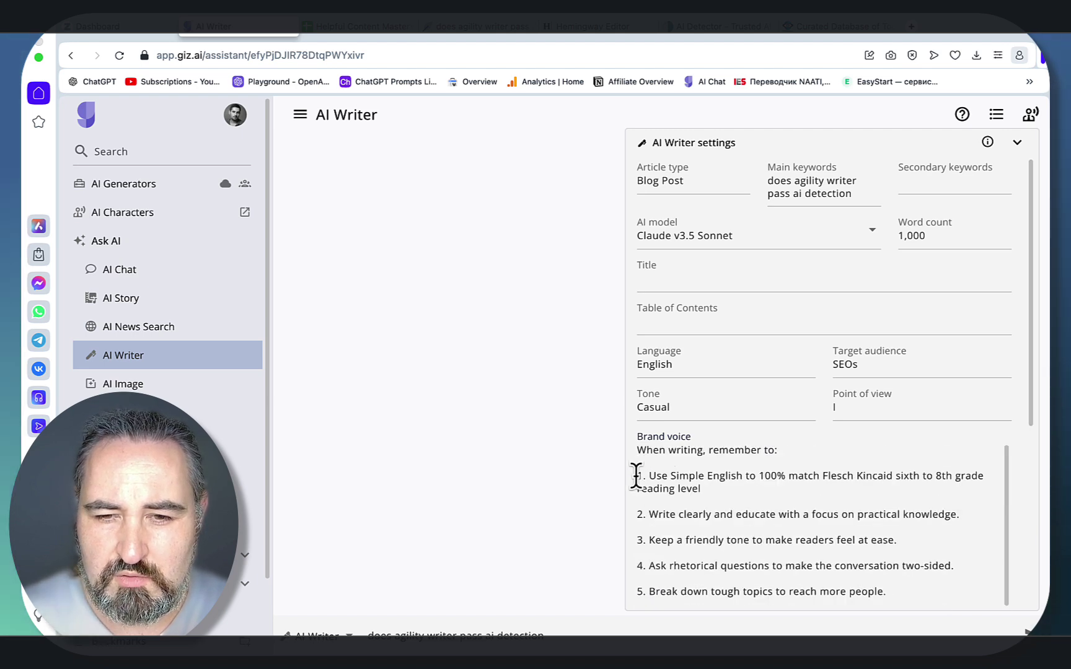
drag(637, 466, 632, 433)
key(BackSpace)
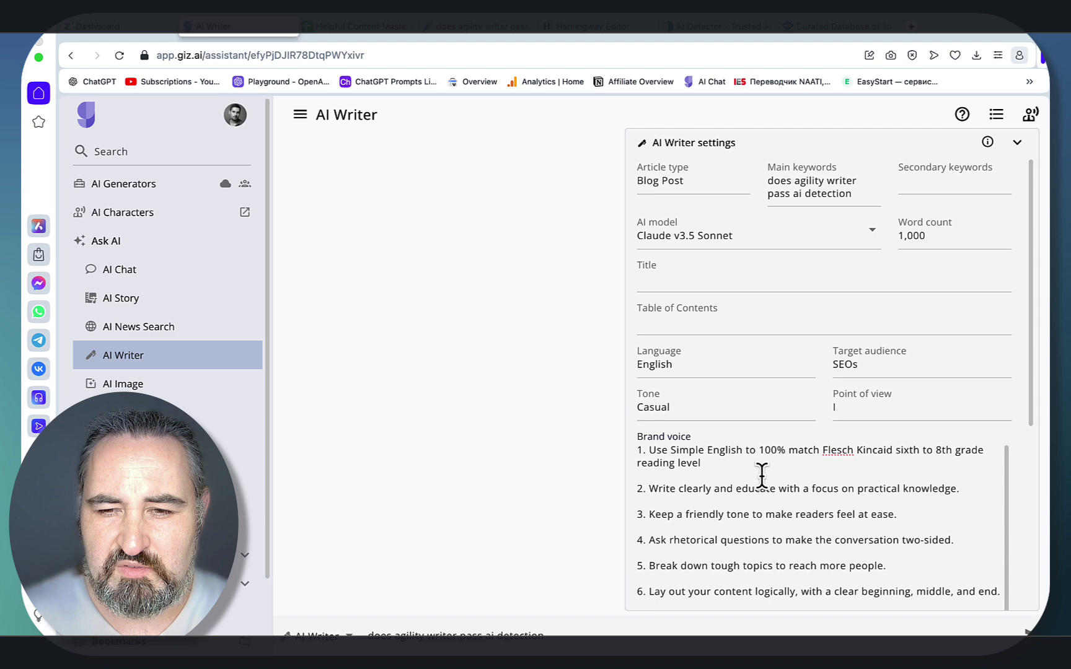
scroll(760, 473, down, 10)
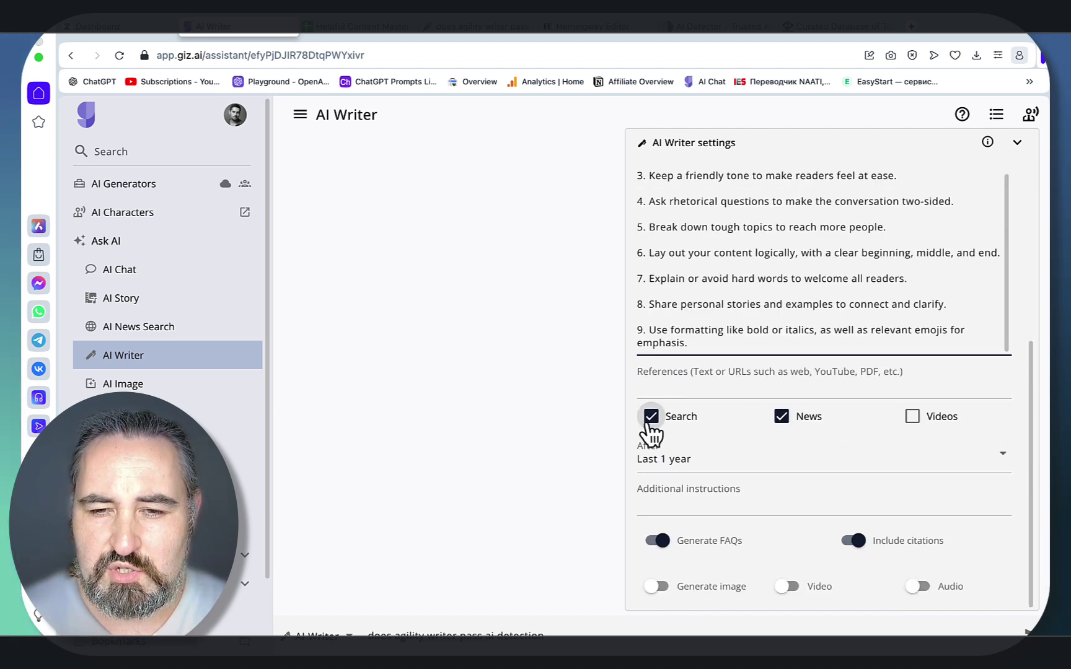
- Research Search and Videos without News from the last 3 months, with citations and FAQs off
click(782, 419)
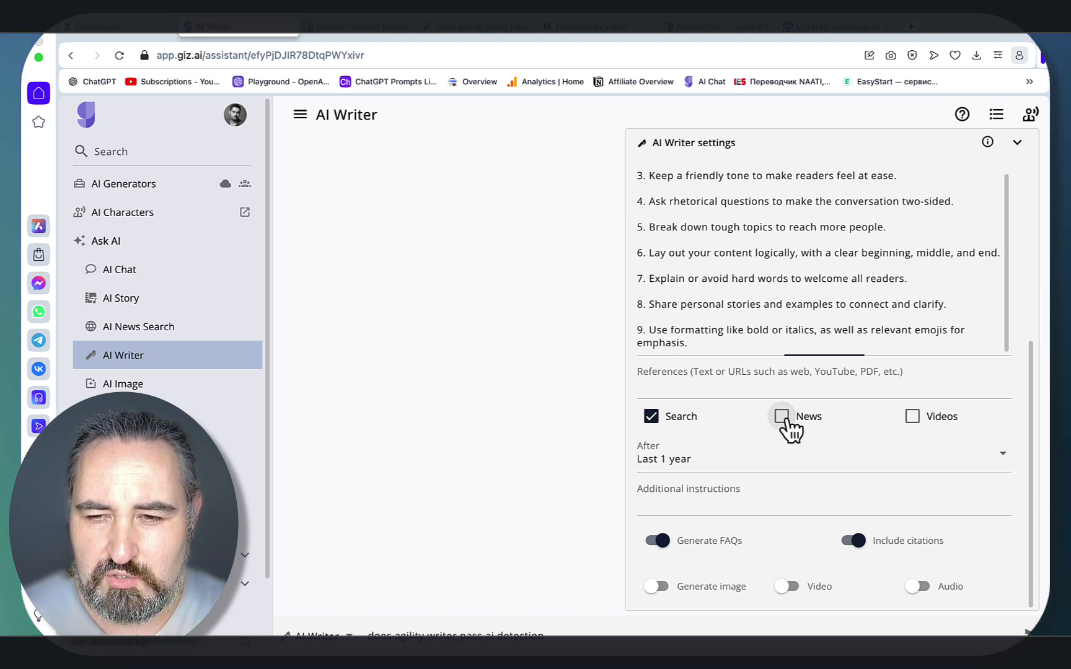
click(912, 419)
click(876, 462)
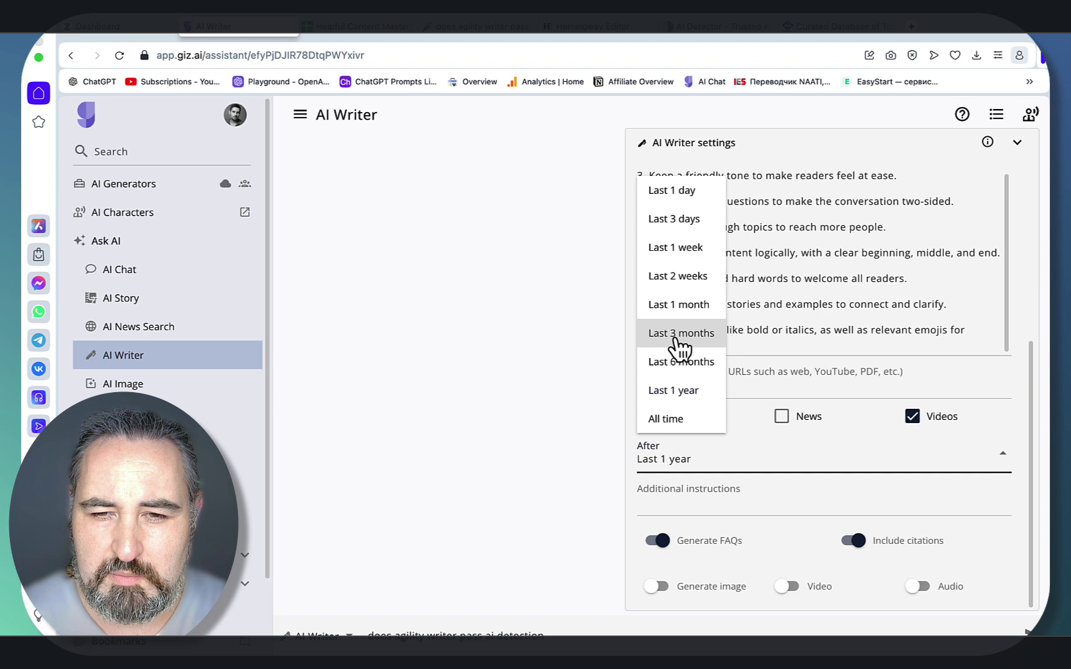
click(676, 339)
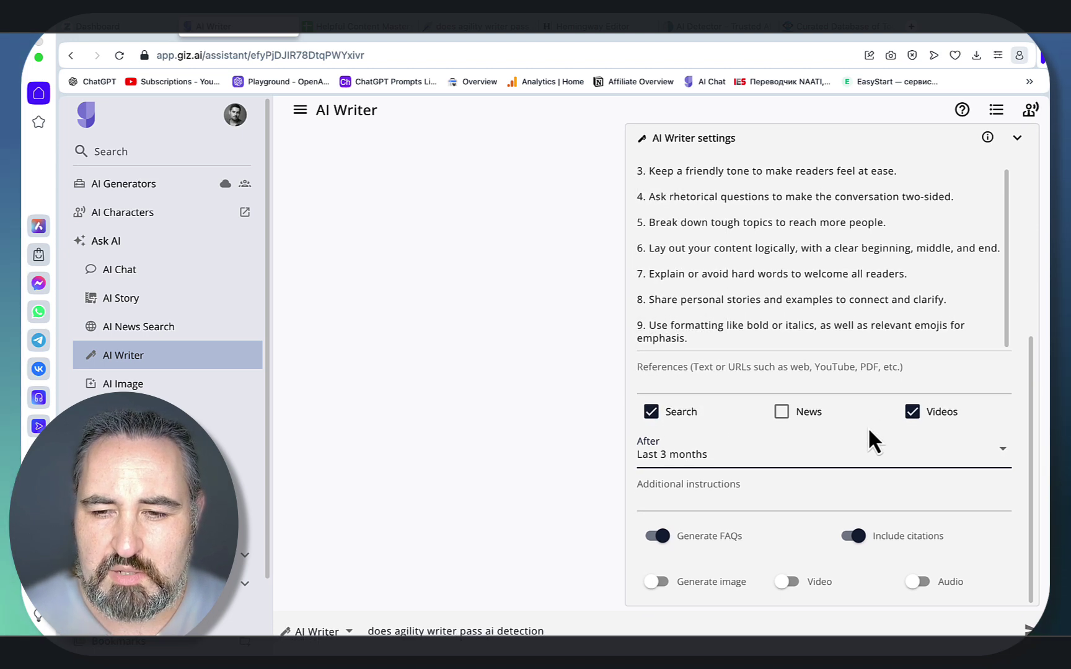
click(850, 536)
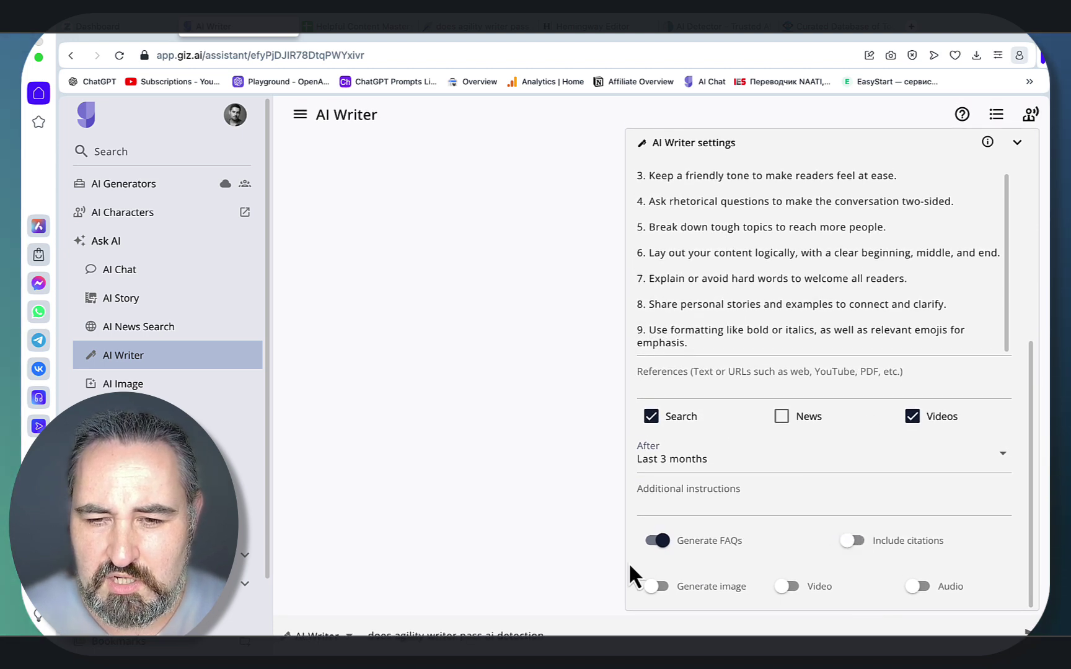
click(671, 499)
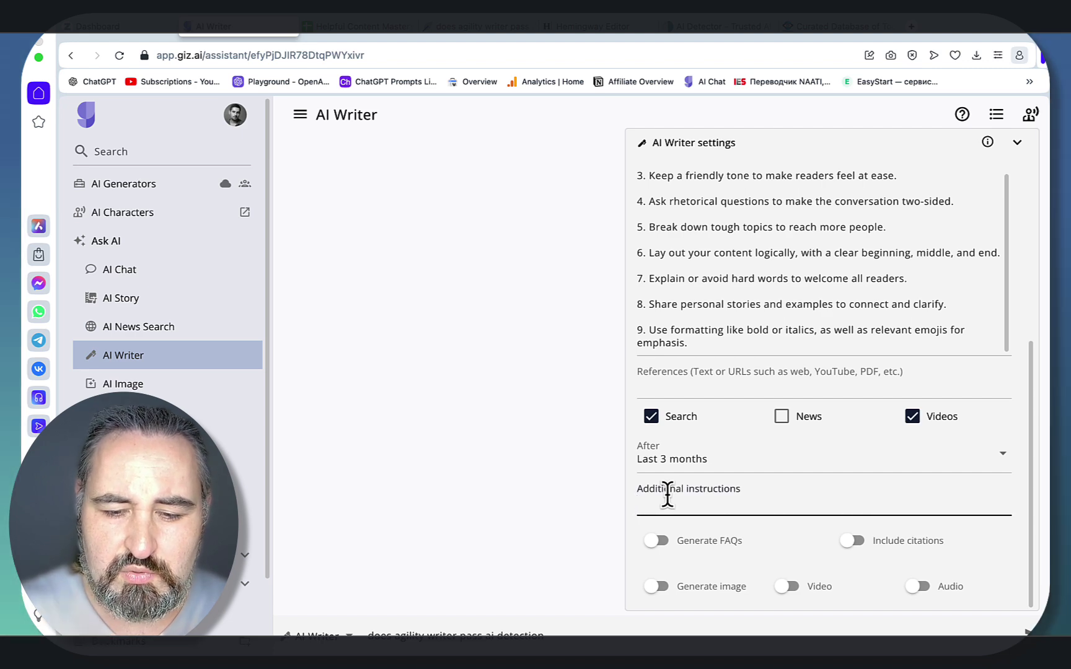
- Add the instruction 'Use markdown formatting with bolded words, lists and tables'
text(Use markdown formastti)
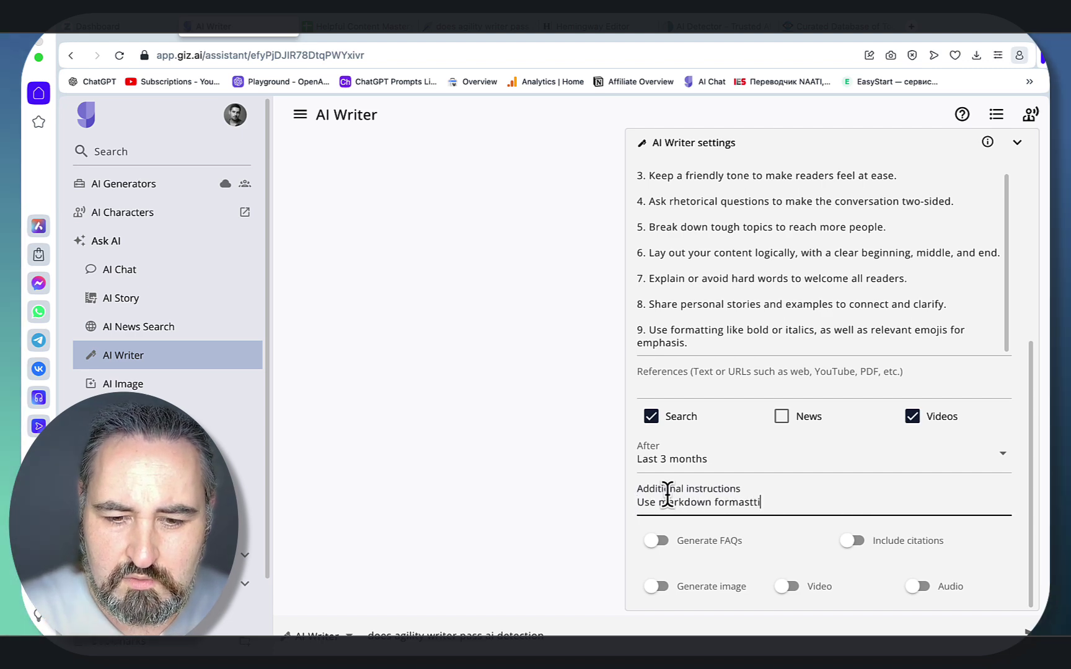
text(ng with bolf)
text(ed wor)
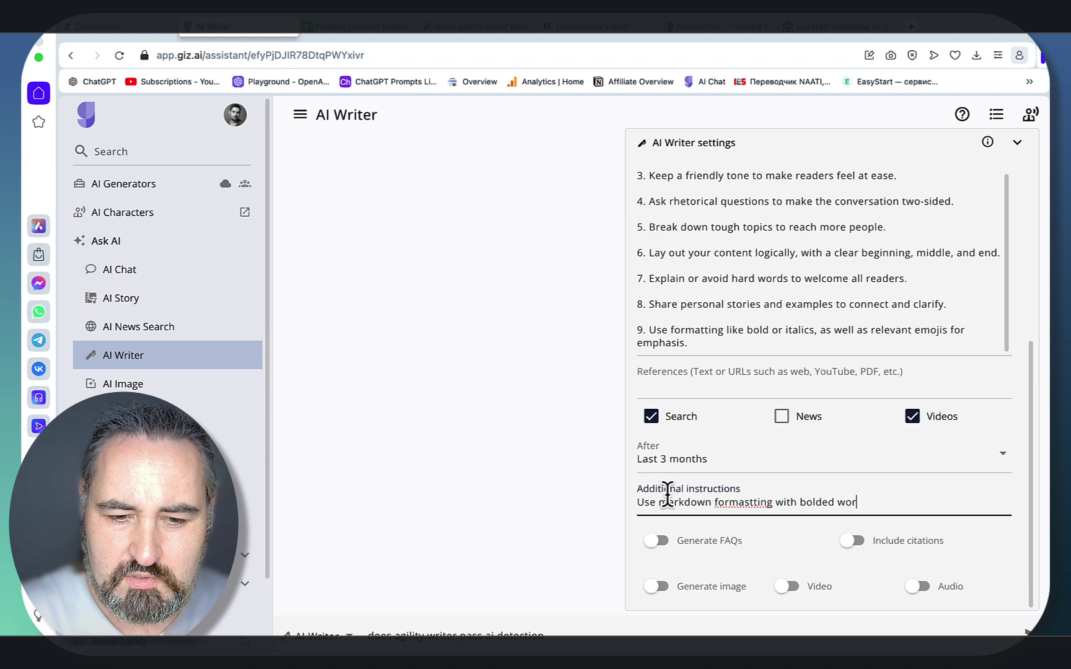
text(ds.lists and tables)
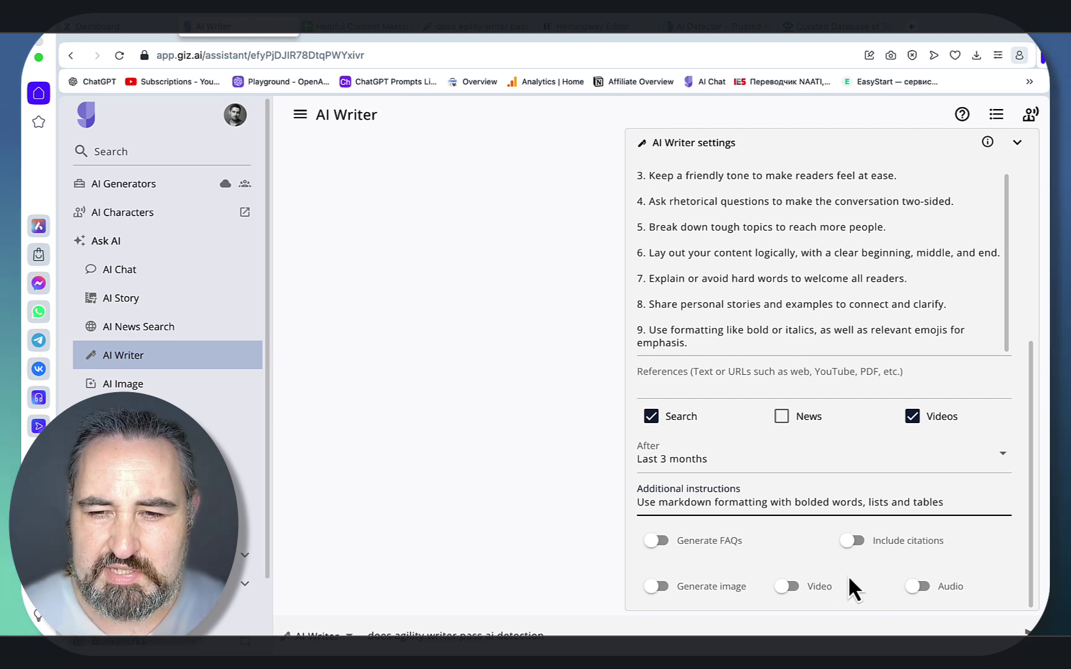
scroll(839, 590, up, 5)
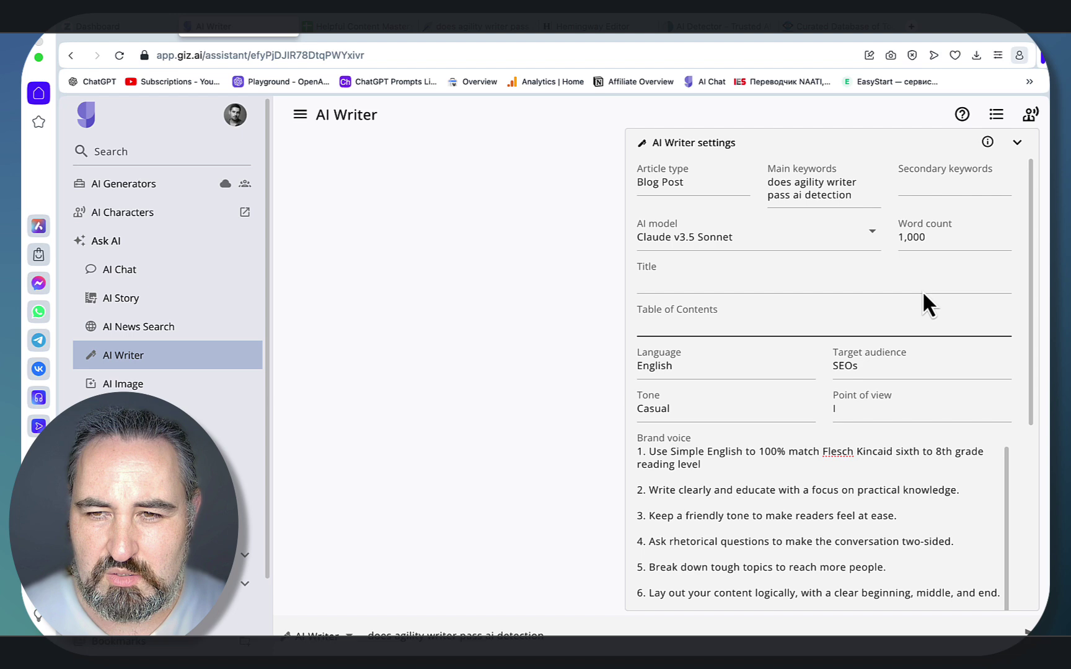
click(917, 184)
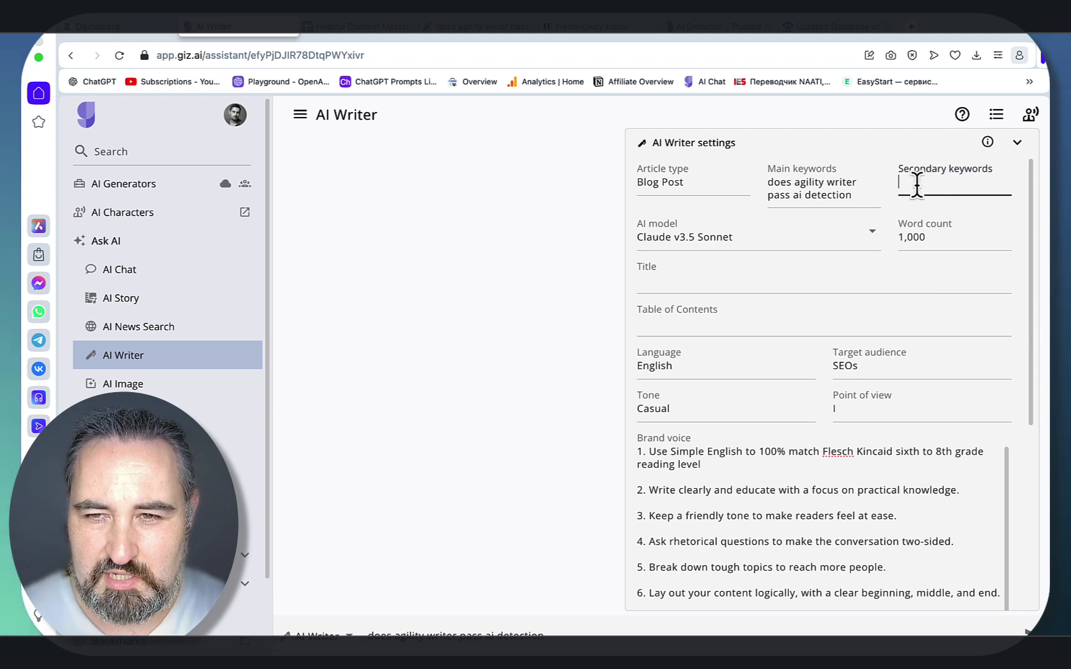
- Open Zizta's Content Optimizer for the Agility Writer article and select its recommended keyword list
drag(858, 195, 765, 187)
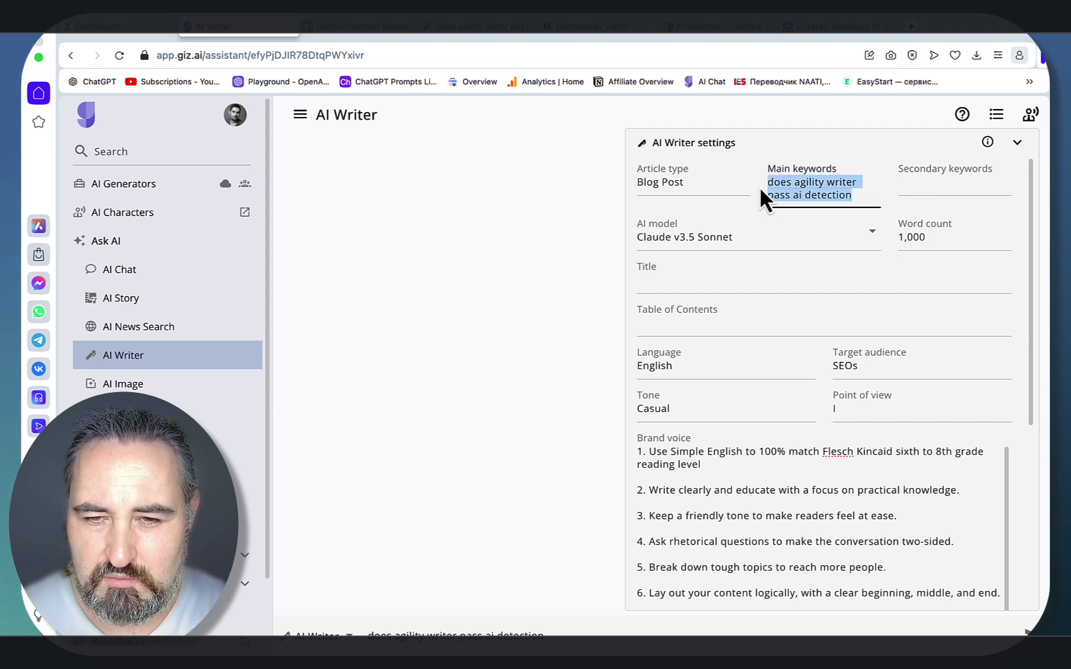
right_click(115, 30)
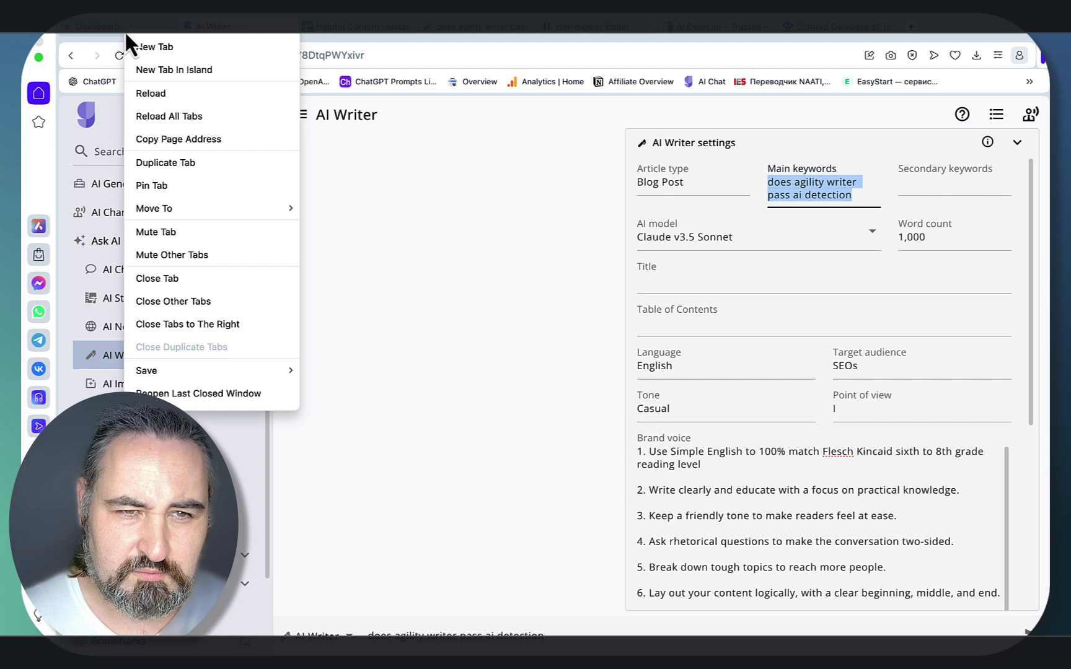
click(119, 36)
click(119, 28)
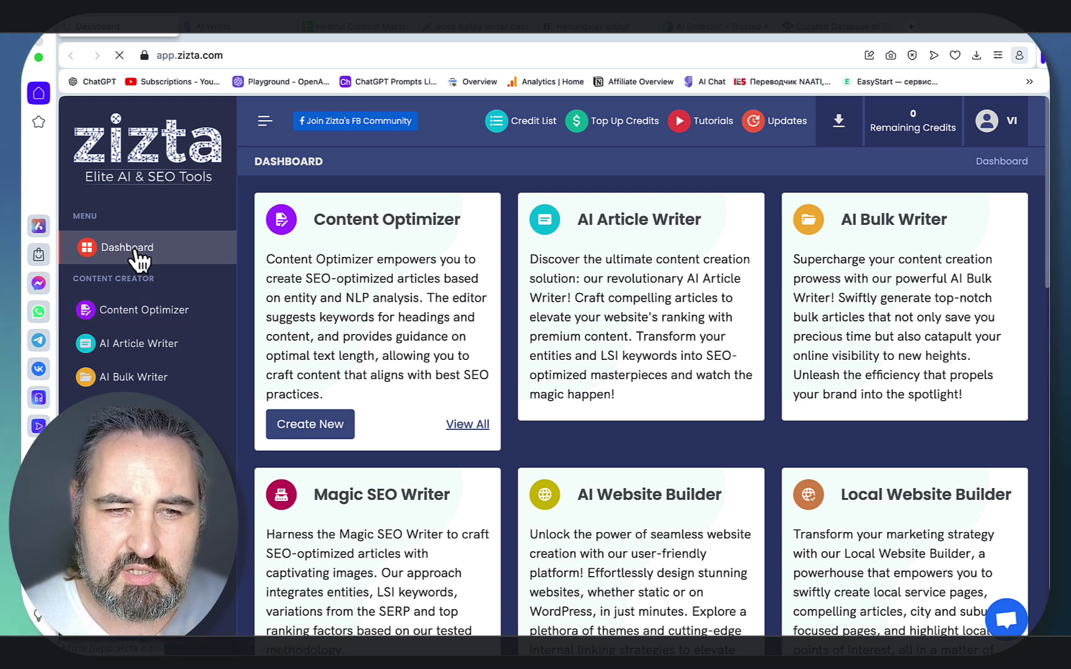
click(137, 313)
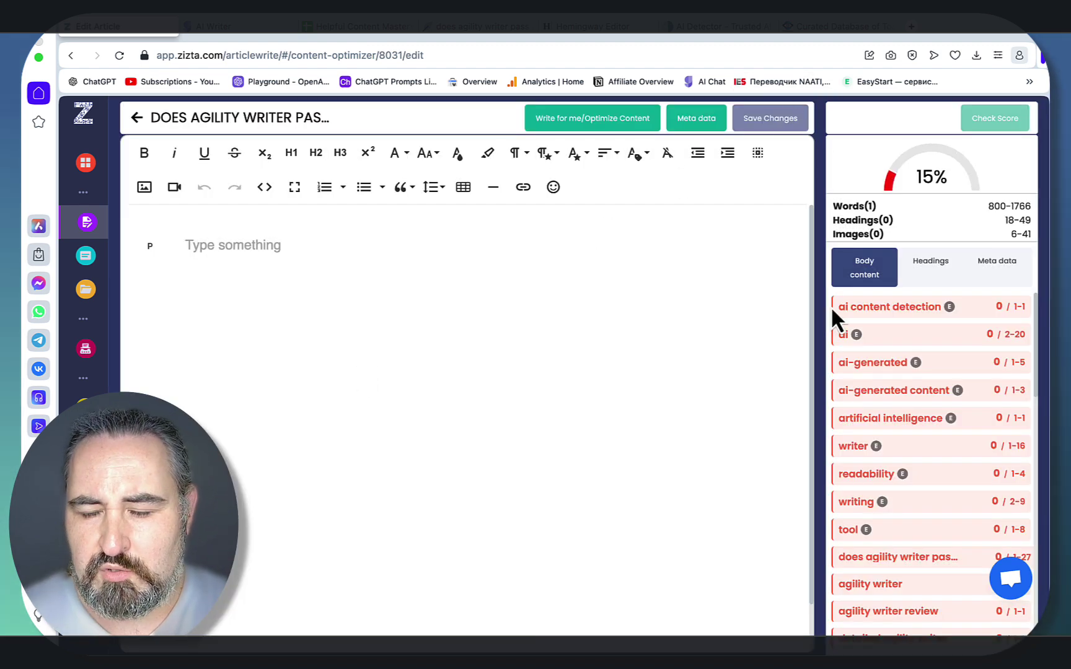
drag(833, 309, 926, 646)
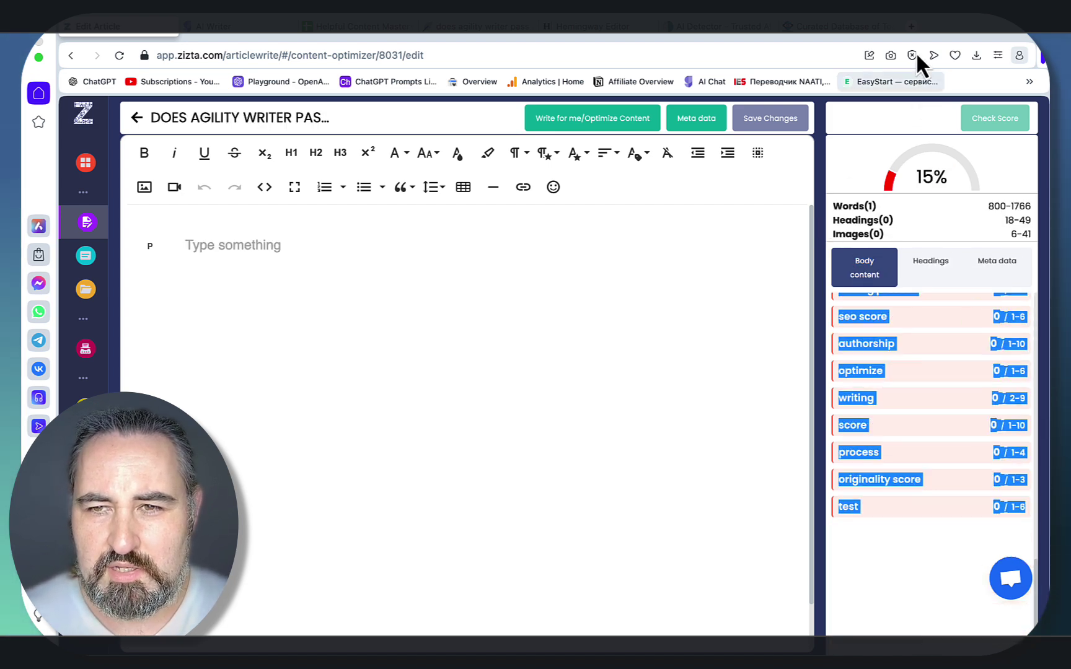
- Ask ChatGPT in a new tab to extract the keywords as a comma-separated list
key(super+t)
click(103, 88)
click(449, 620)
text(e)
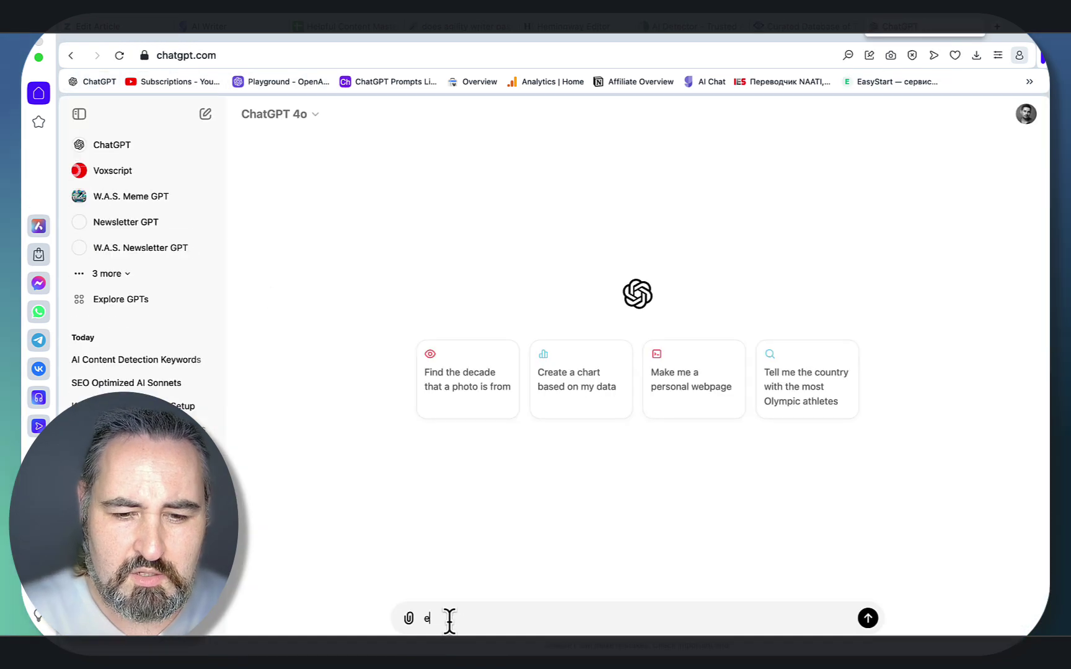
text(xtarct the ke)
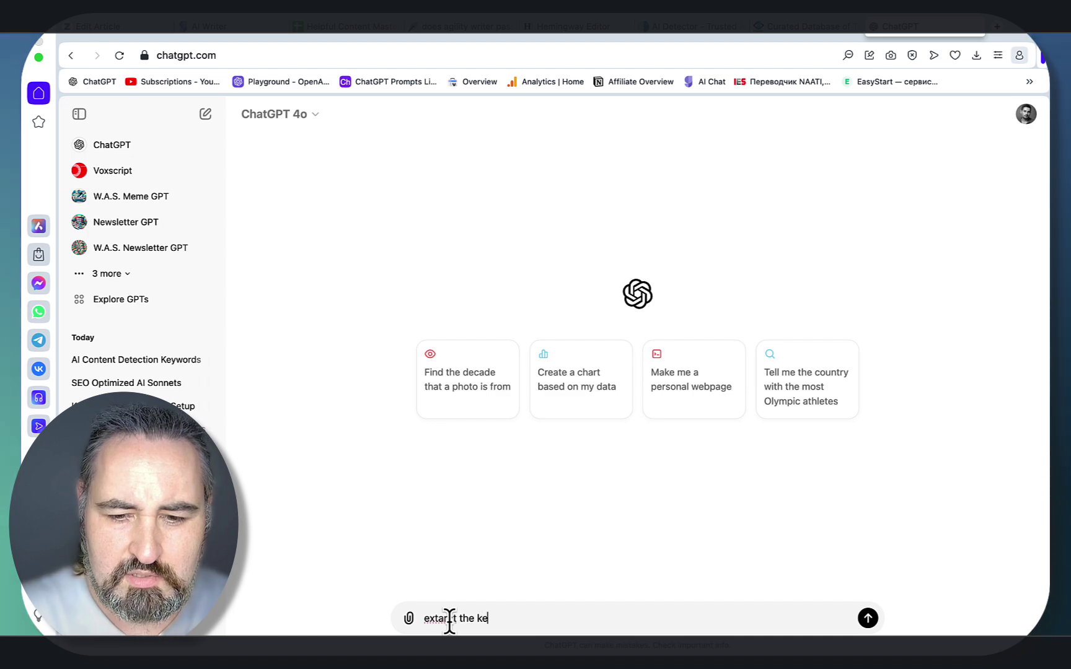
text(ywords and transform int)
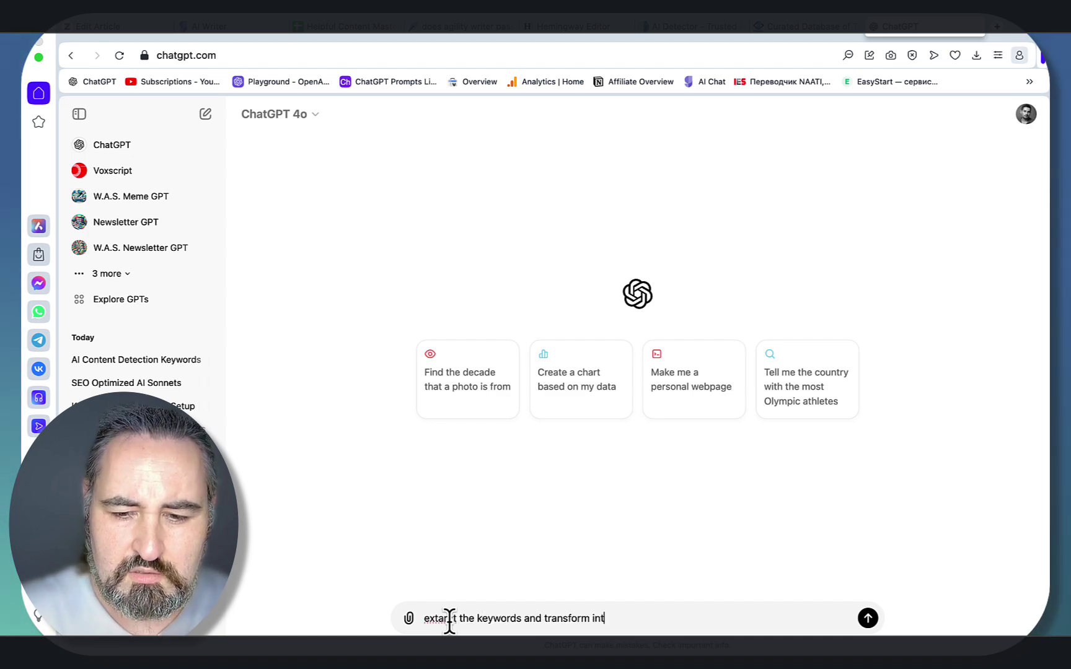
text(o a comma separated)
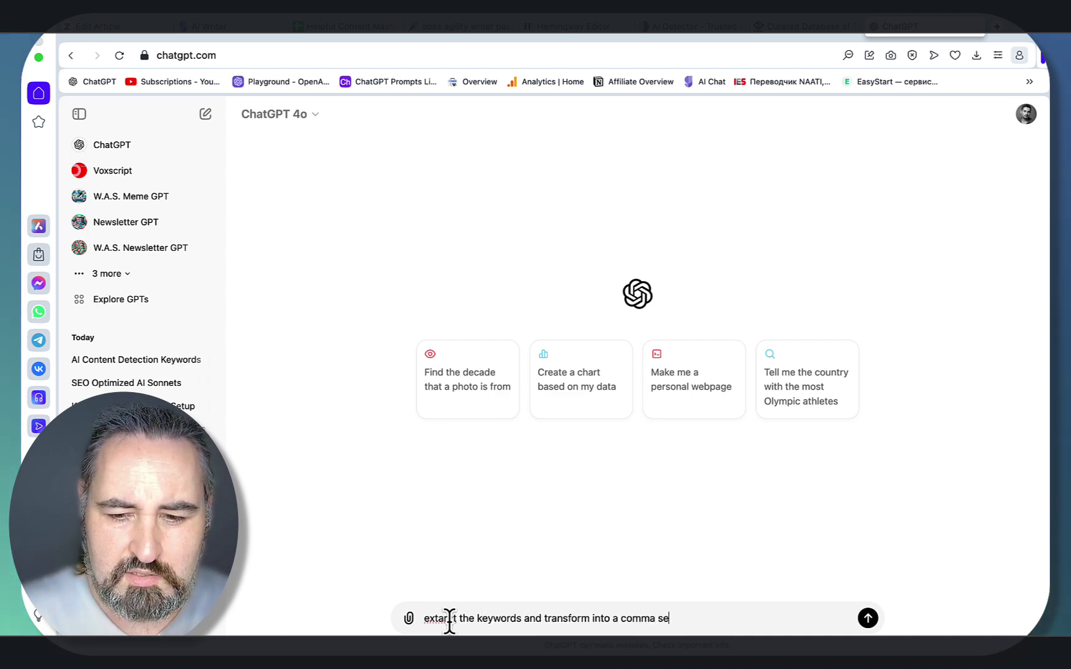
key(Return)
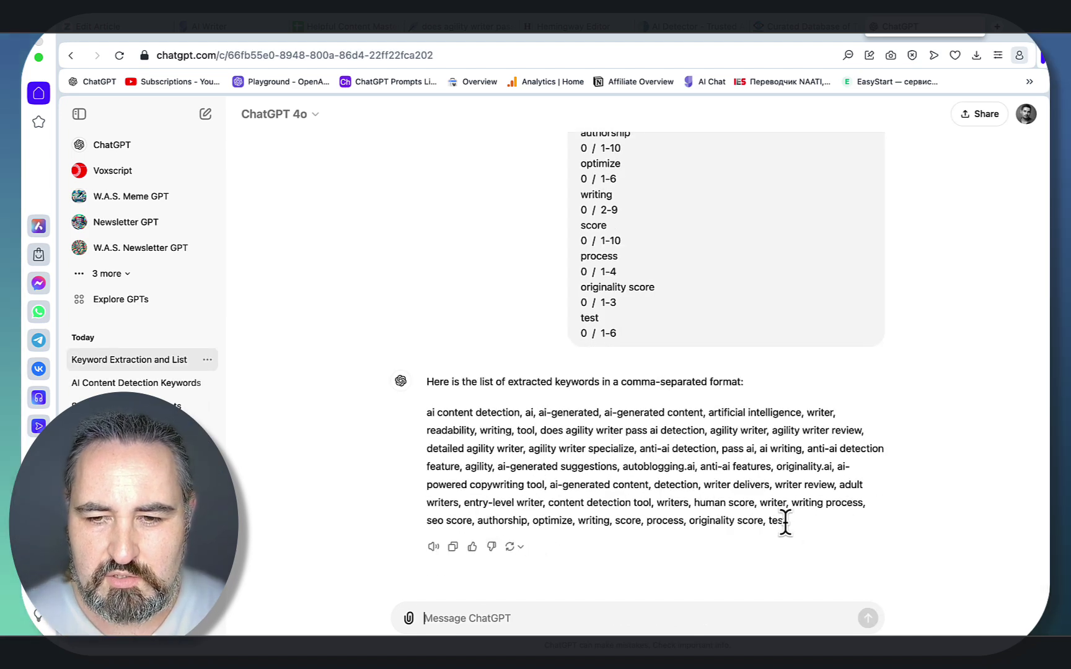
key(ctrl+Tab)
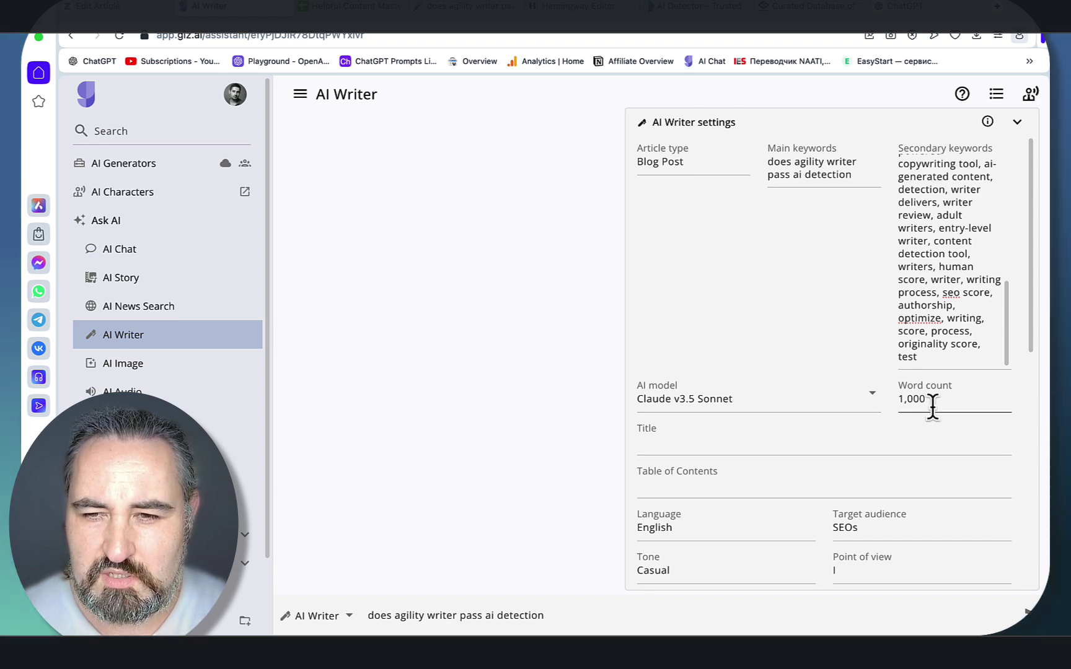
- Append 'me' to the Point of view field so it reads 'I, me'
scroll(961, 361, down, 5)
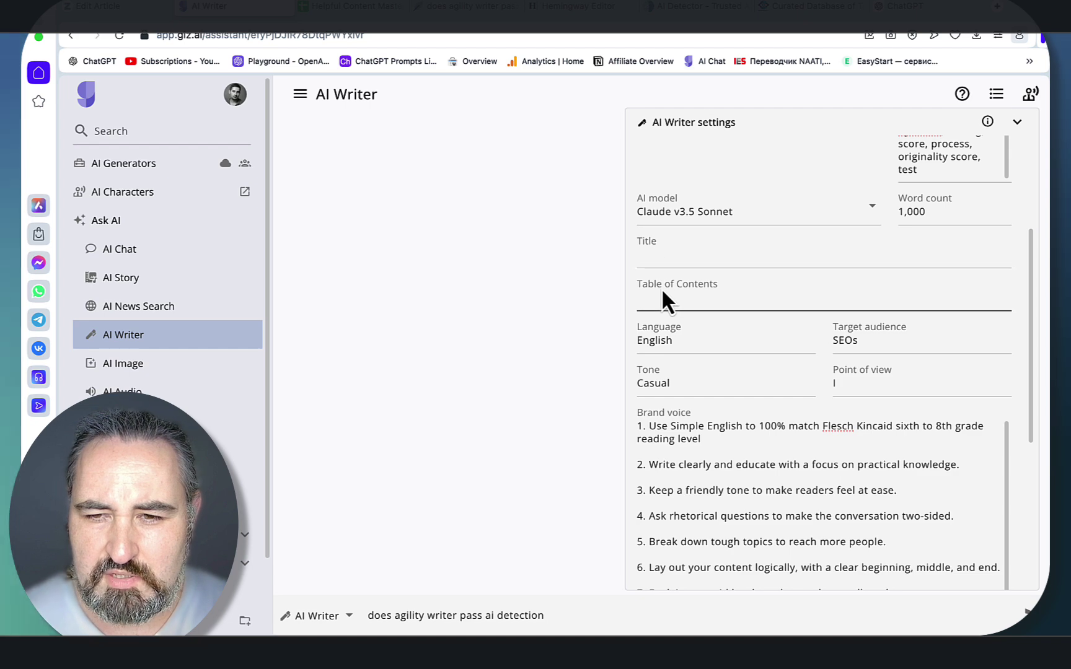
scroll(752, 323, down, 2)
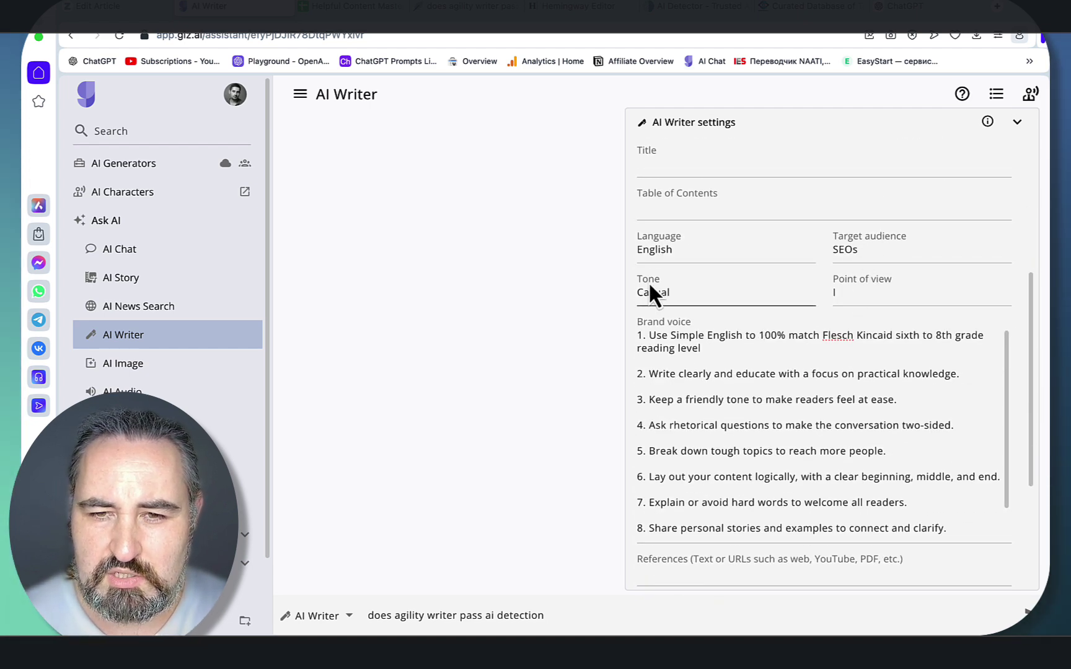
scroll(877, 317, down, 1)
click(857, 241)
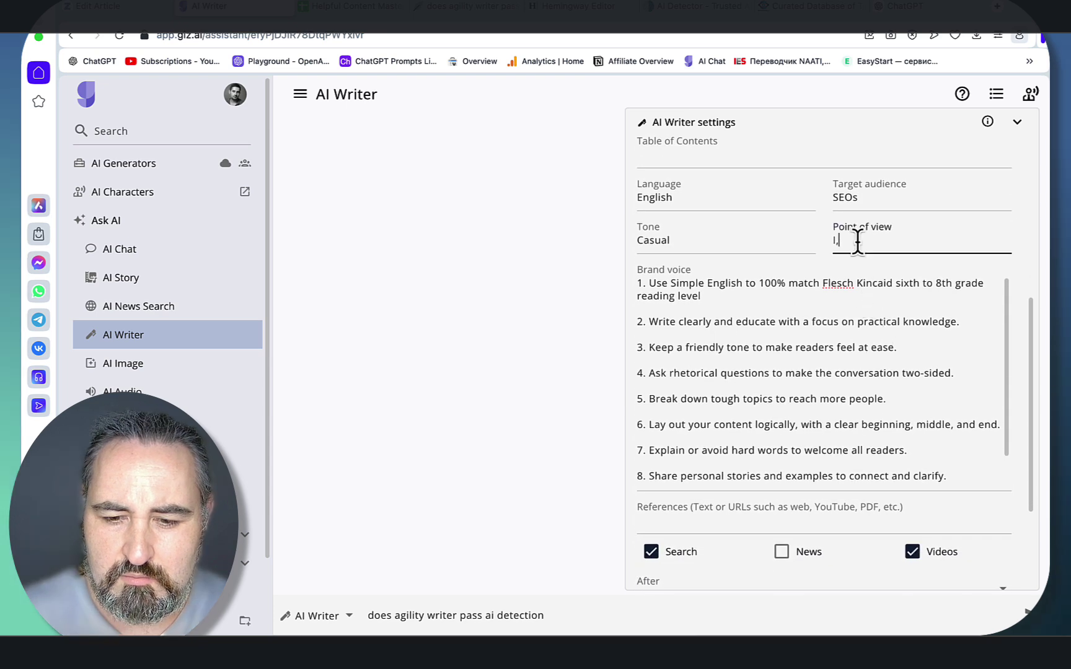
text(me)
scroll(724, 304, down, 5)
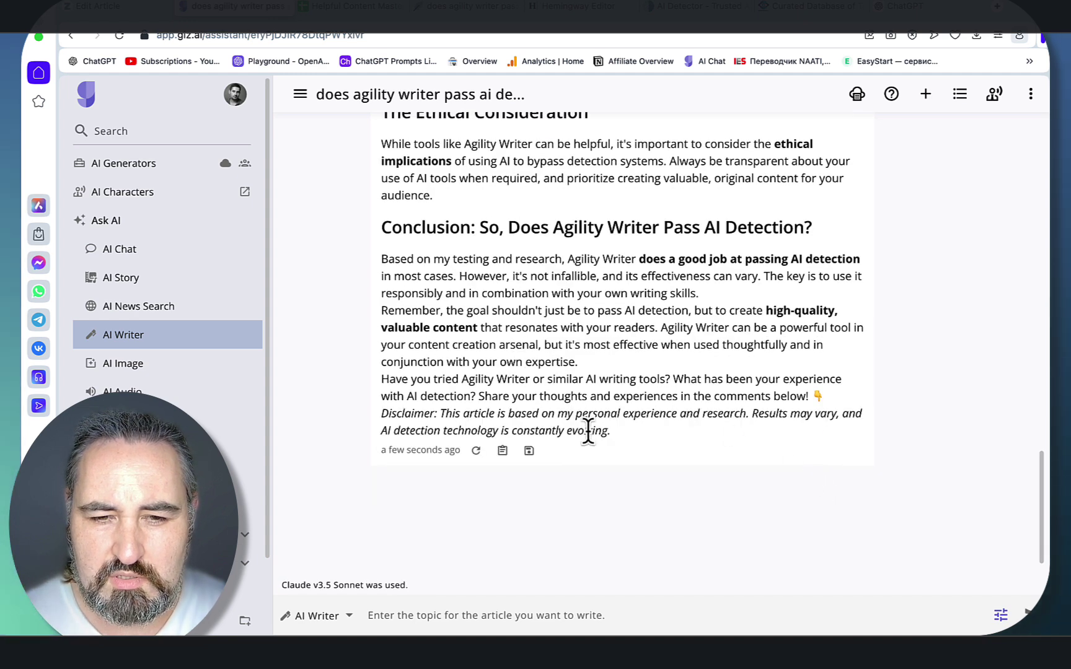
- Copy the generated Agility Writer article and bring up the NeuronWriter content editor
scroll(585, 427, up, 2)
scroll(585, 427, down, 2)
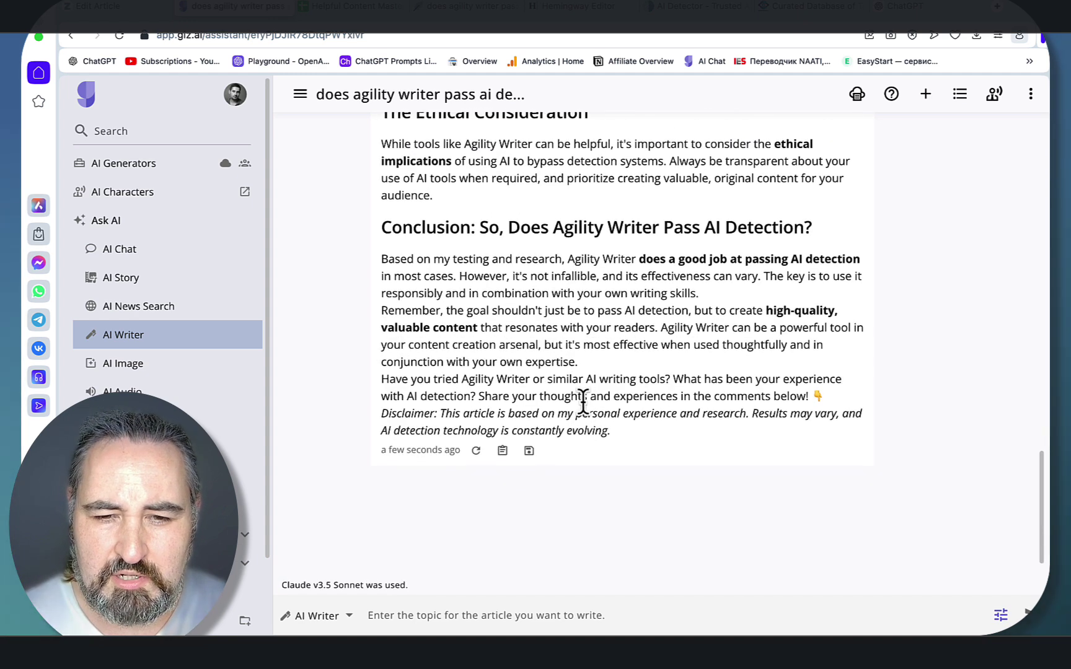
click(502, 451)
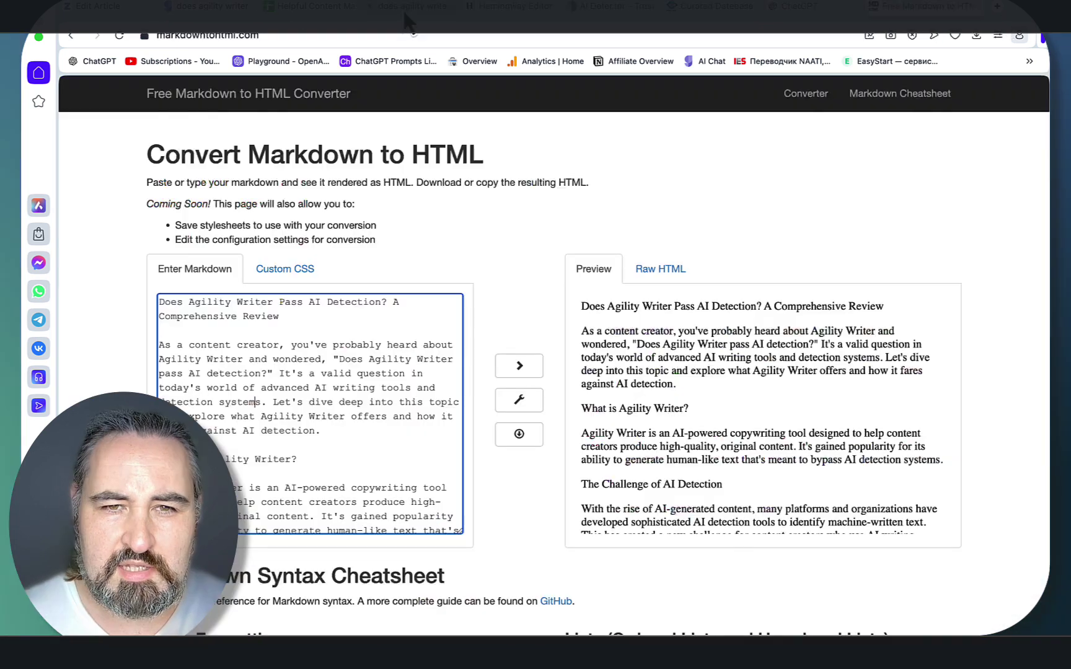
click(404, 15)
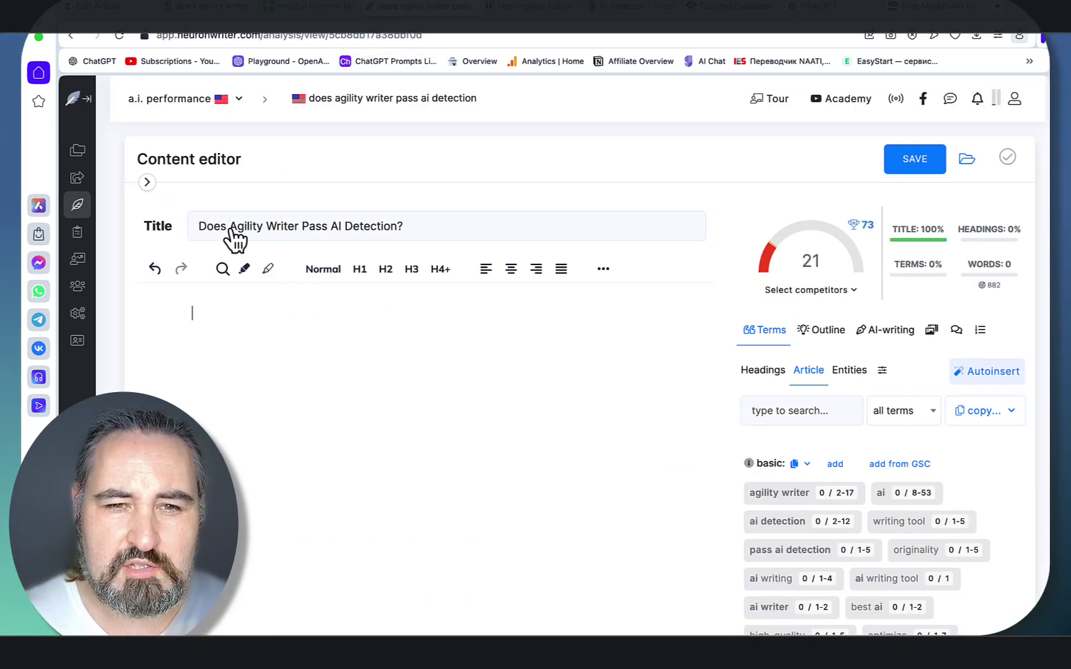
- Paste the article into NeuronWriter and confirm the score of 62 at 637 words
key(ctrl+v)
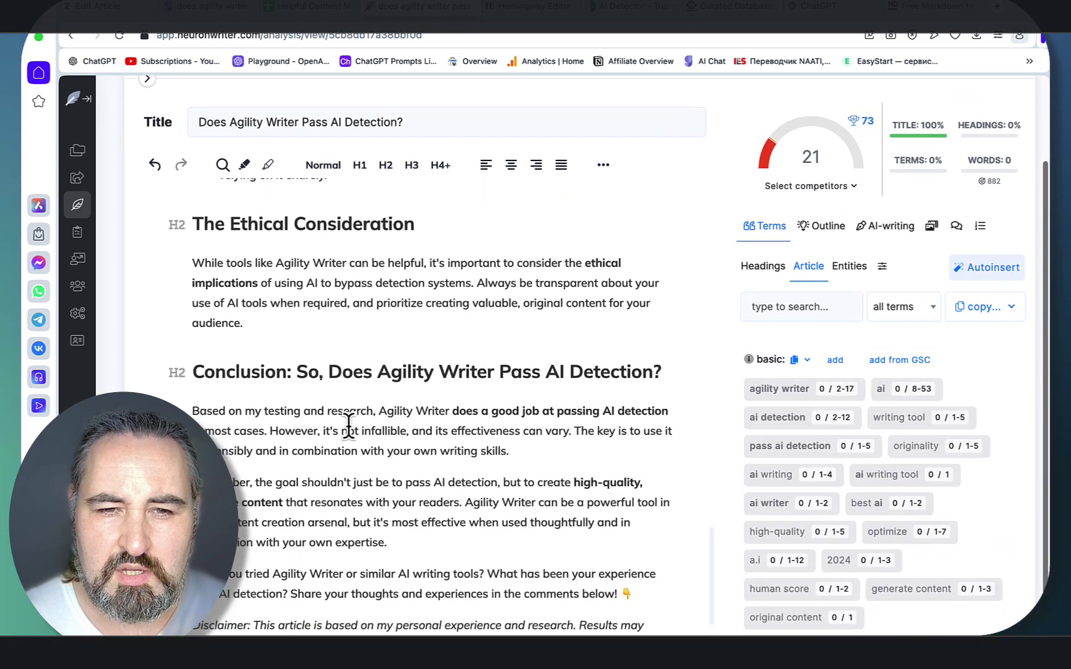
scroll(397, 534, up, 5)
scroll(396, 535, up, 10)
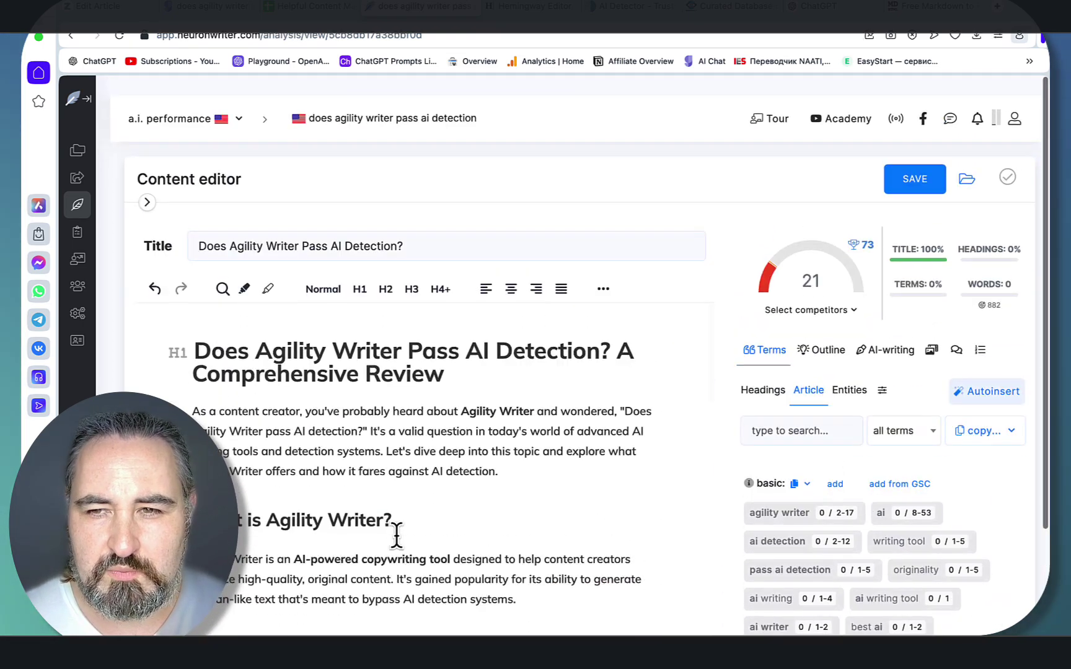
scroll(450, 540, up, 3)
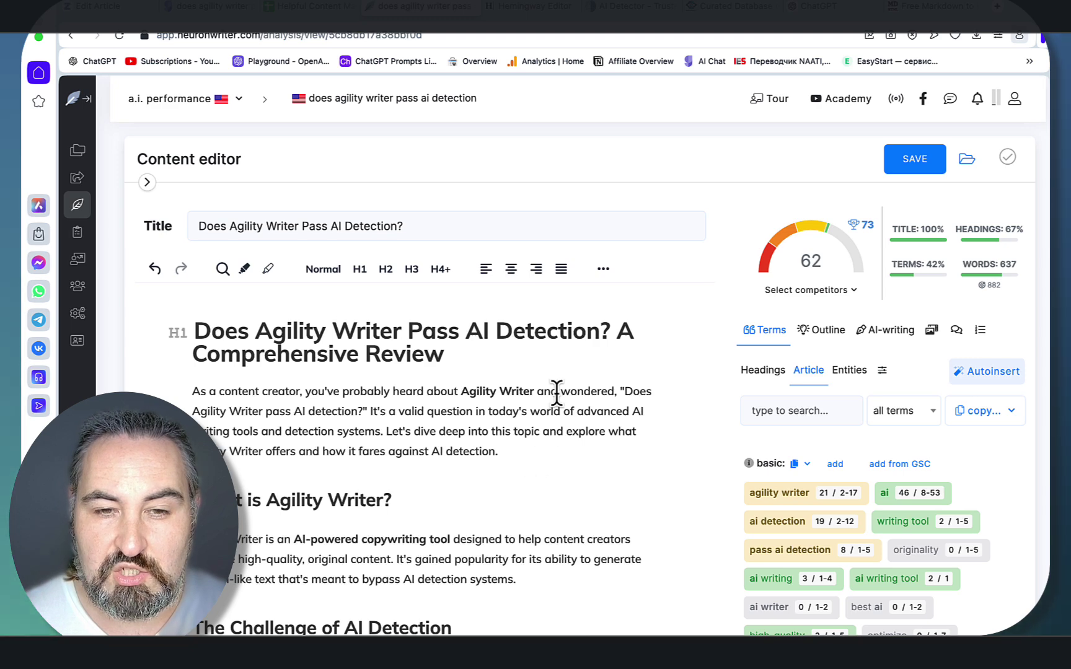
mouse_move(1008, 275)
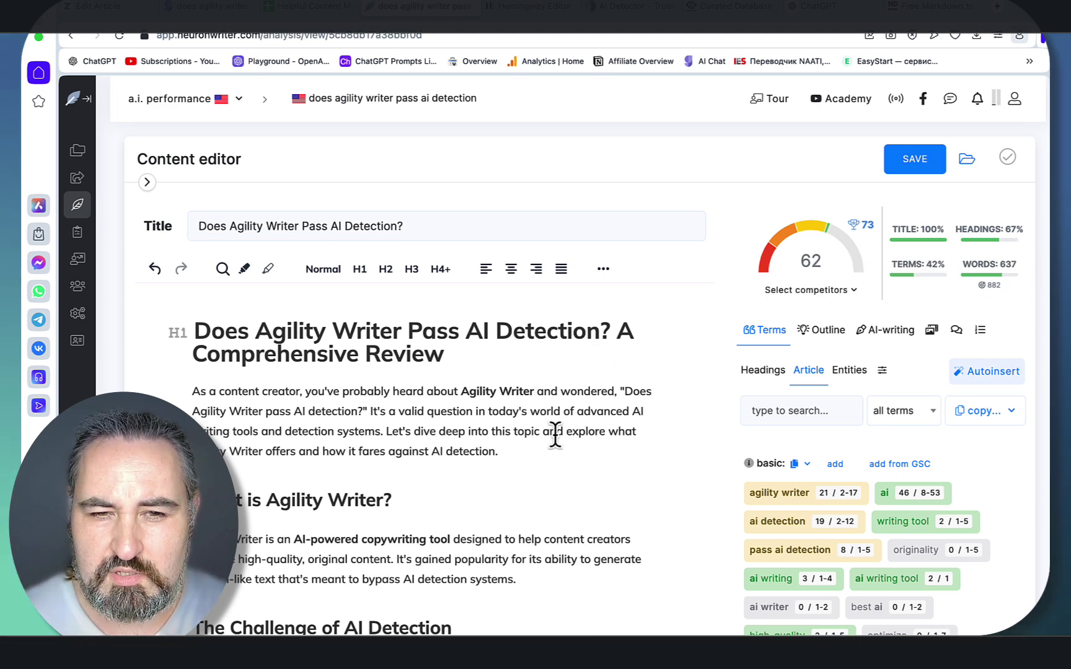
scroll(555, 434, down, 2)
scroll(556, 434, up, 2)
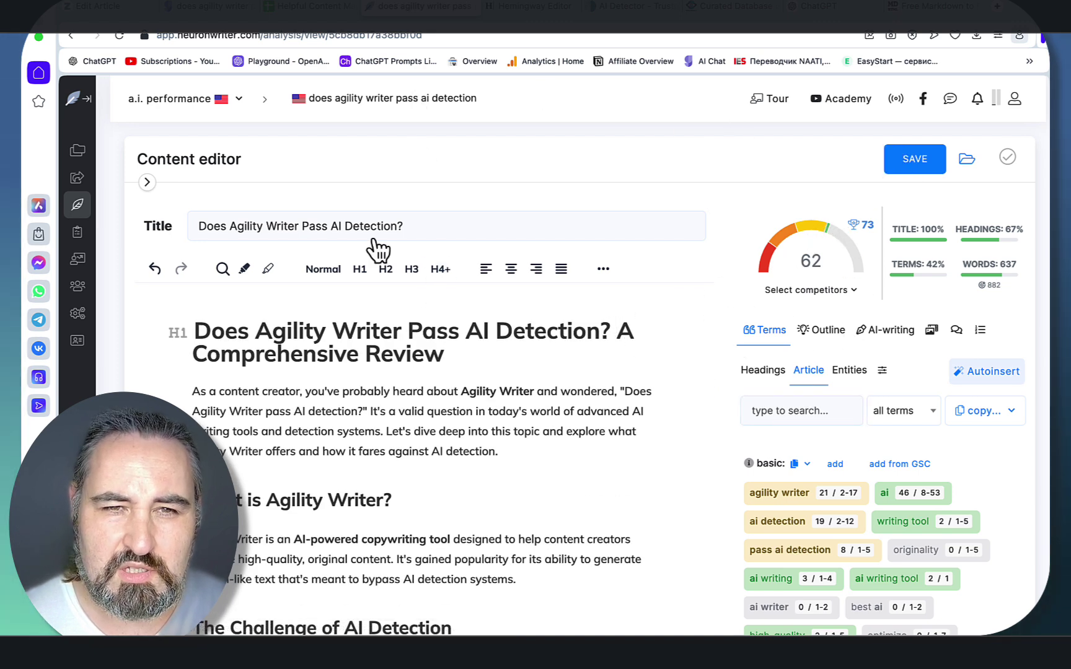
click(205, 7)
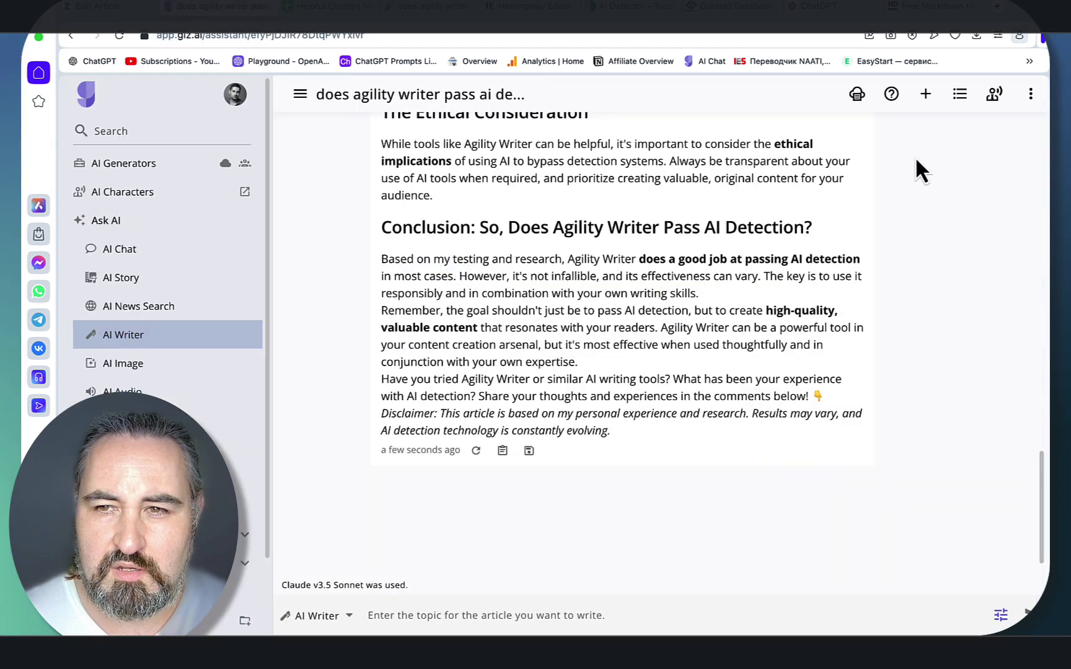
- Copy the article from the second Agility Writer chat in Giz.ai's previous chats
click(959, 93)
click(890, 163)
scroll(636, 487, down, 20)
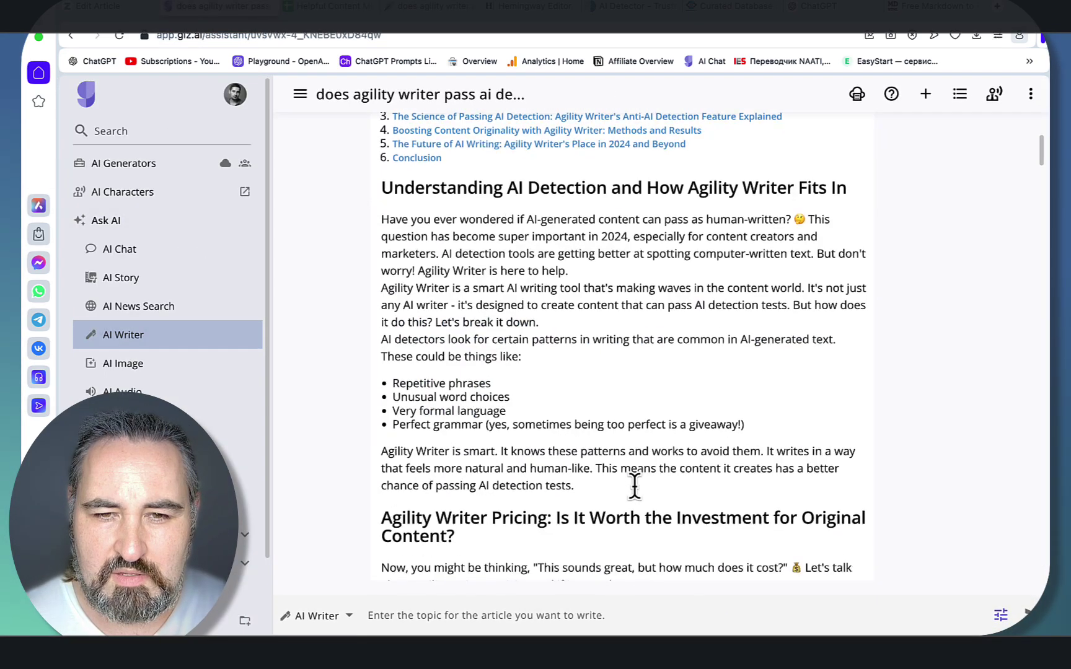
scroll(635, 488, down, 15)
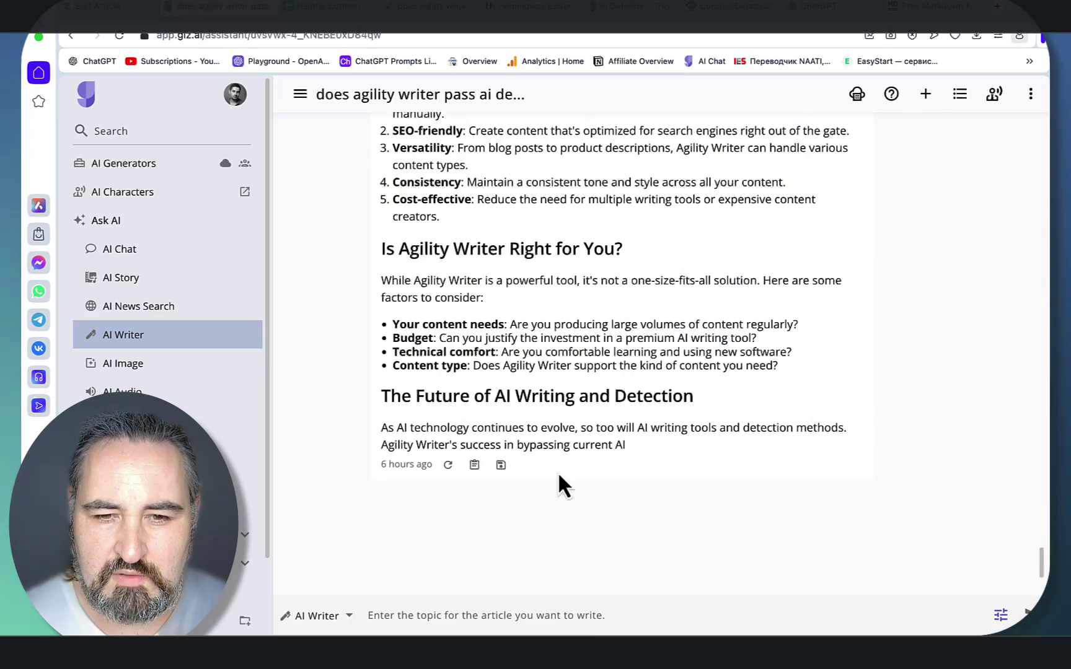
click(474, 464)
- Replace NeuronWriter's article with the copied version (score 68, 616 words) and select it all
click(409, 6)
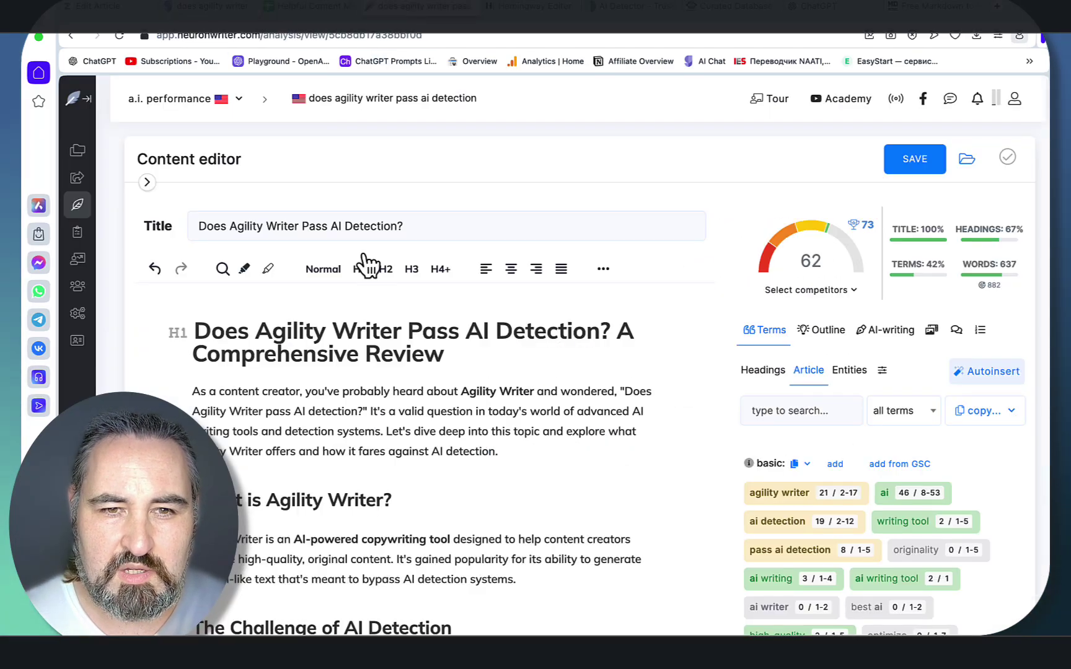
key(ctrl+a)
key(ctrl+v)
scroll(394, 427, up, 15)
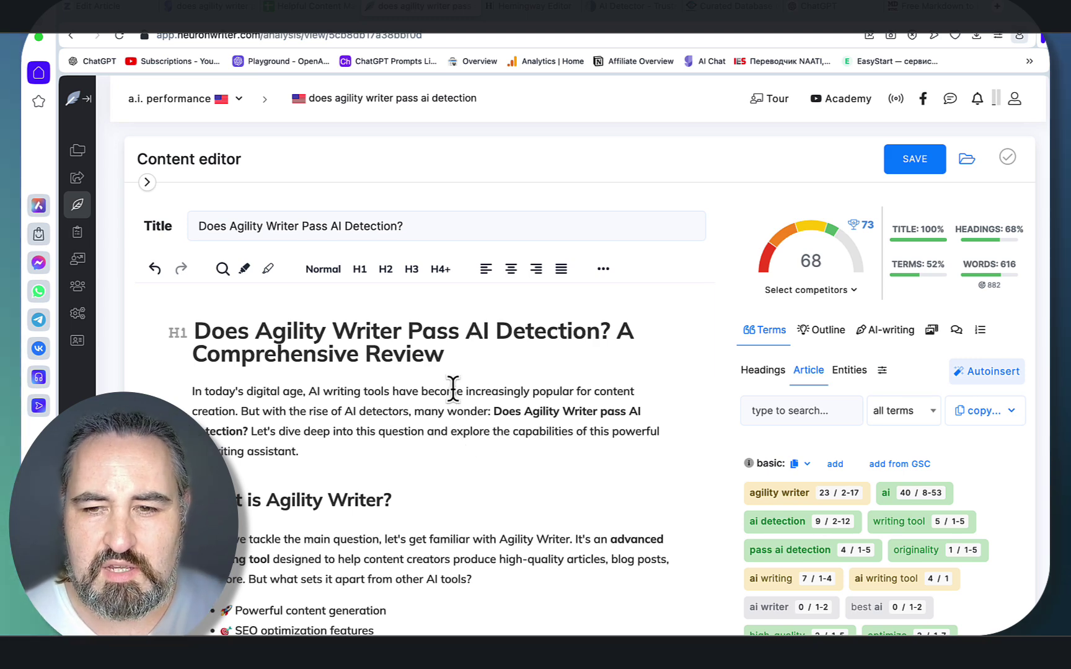
key(ctrl+a)
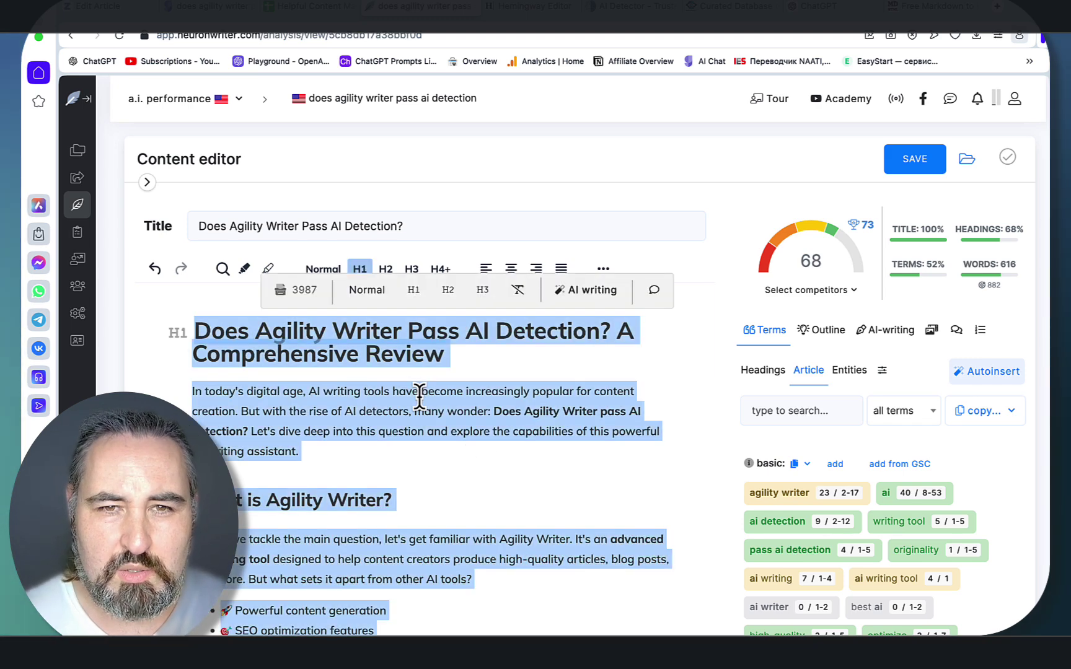
- Paste the article into Hemingway Editor and review its Grade 8, 606-word readability result
click(519, 11)
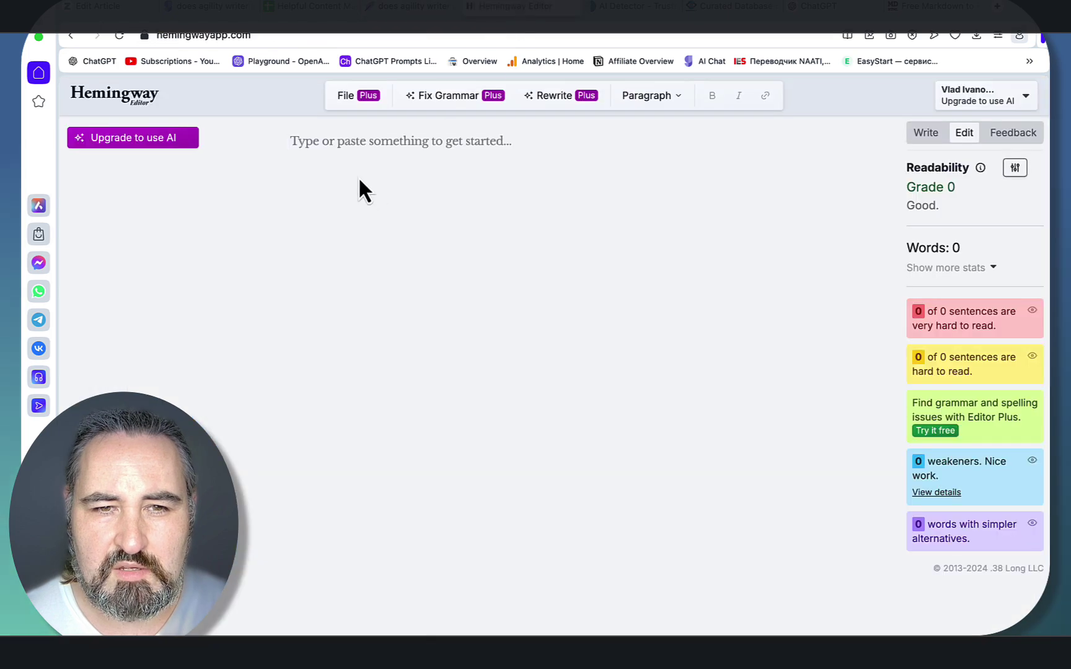
click(339, 142)
key(ctrl+v)
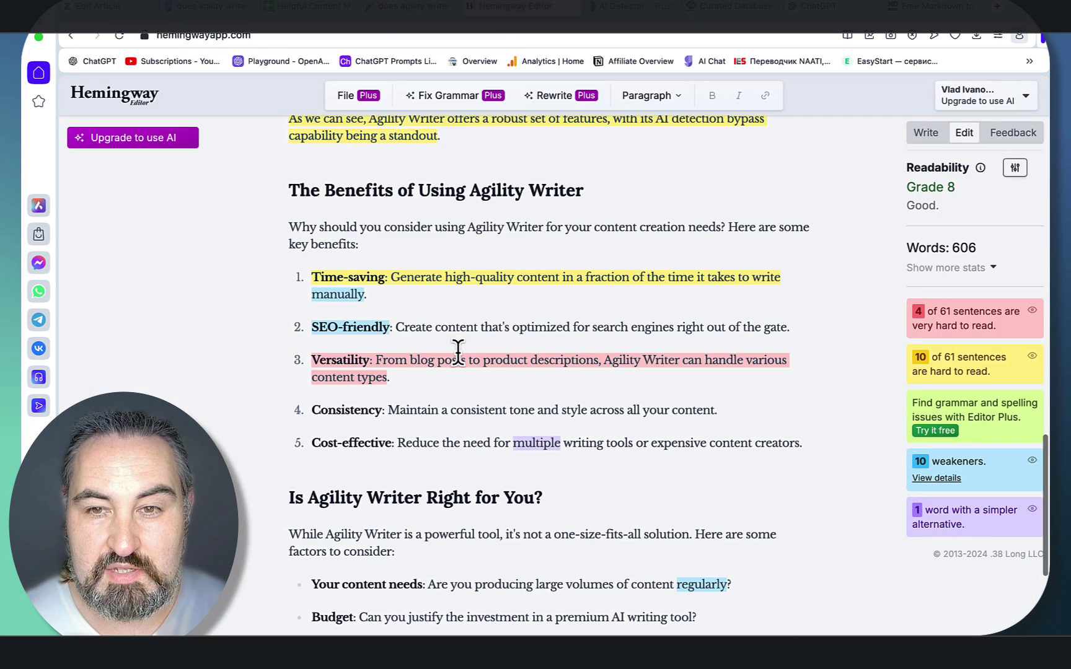
scroll(458, 352, up, 15)
scroll(806, 314, up, 4)
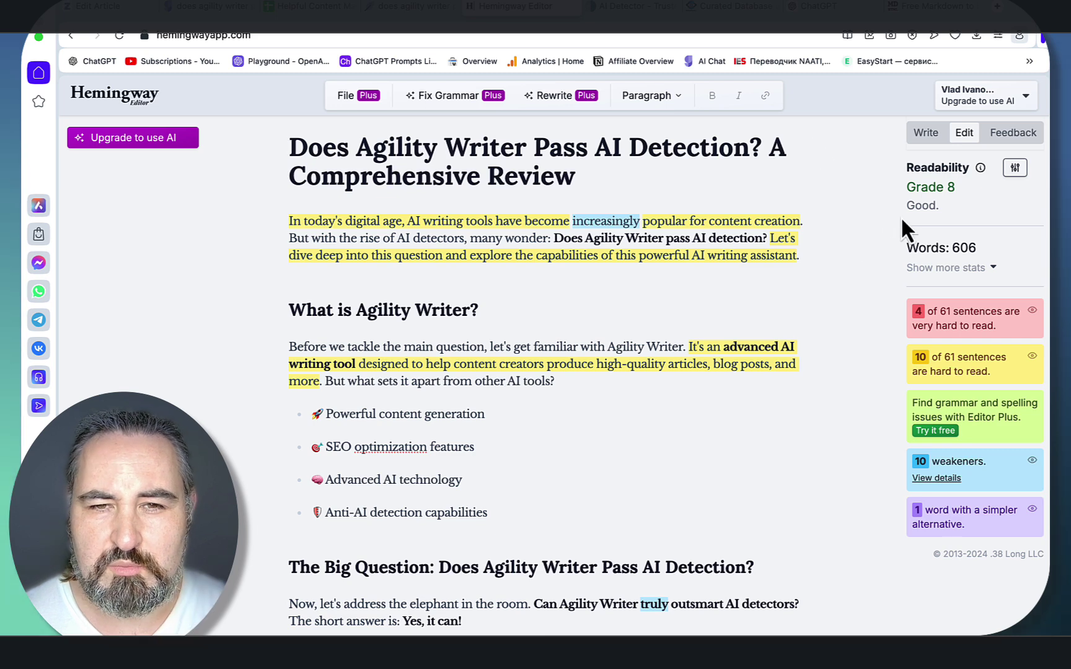
click(616, 6)
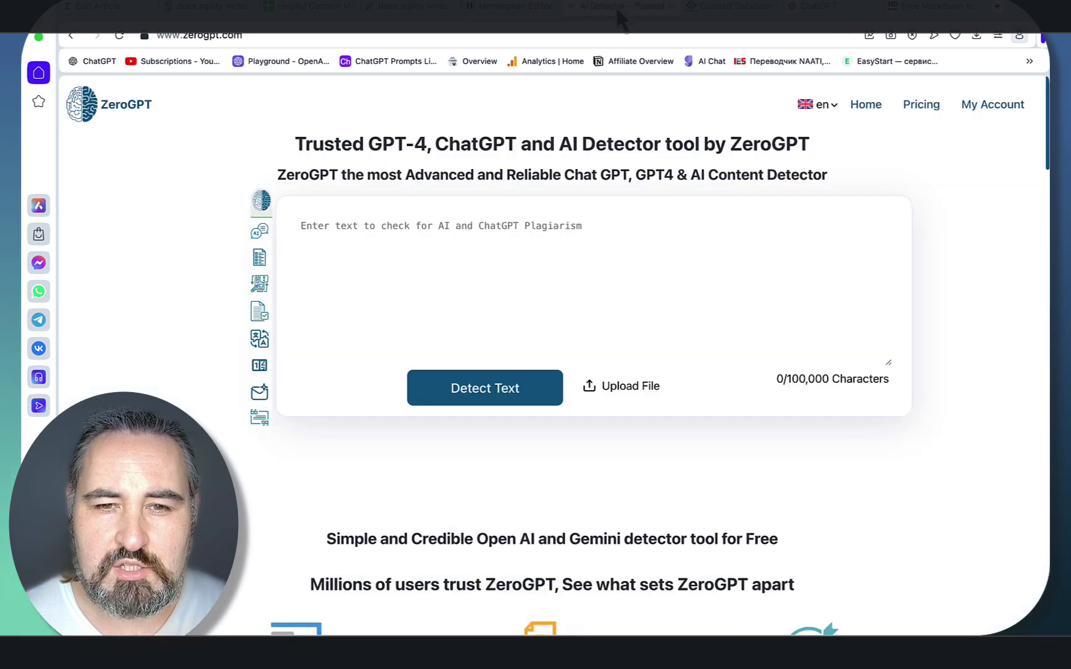
- Run ZeroGPT detection on the pasted 3,987-character article, which scores 46.68% AI GPT
click(399, 227)
key(super+v)
click(466, 399)
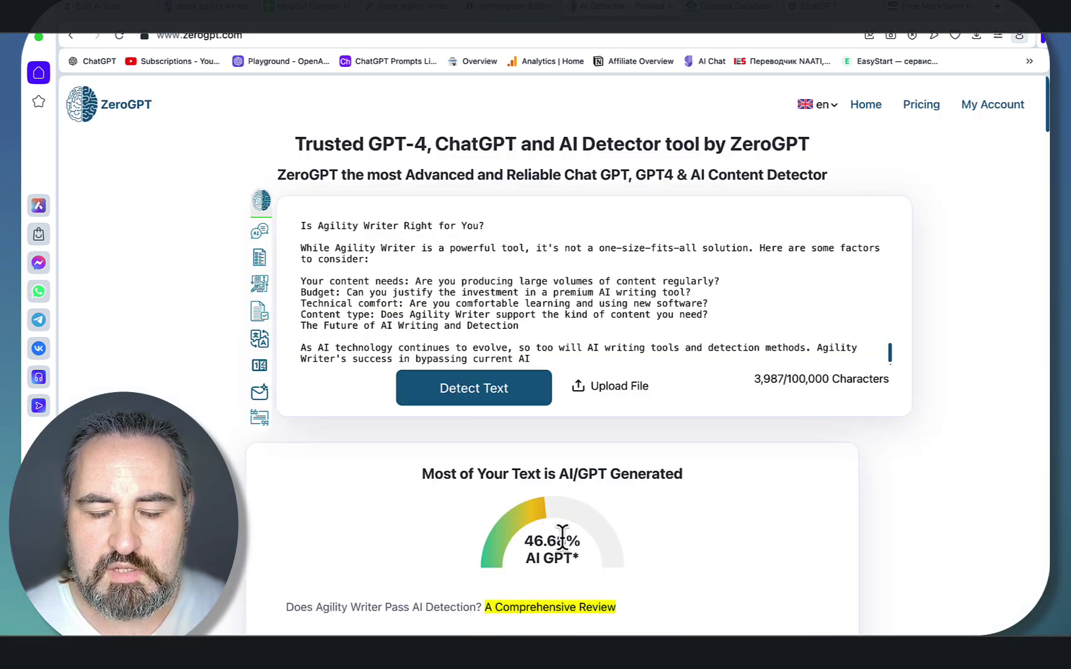
scroll(624, 534, down, 10)
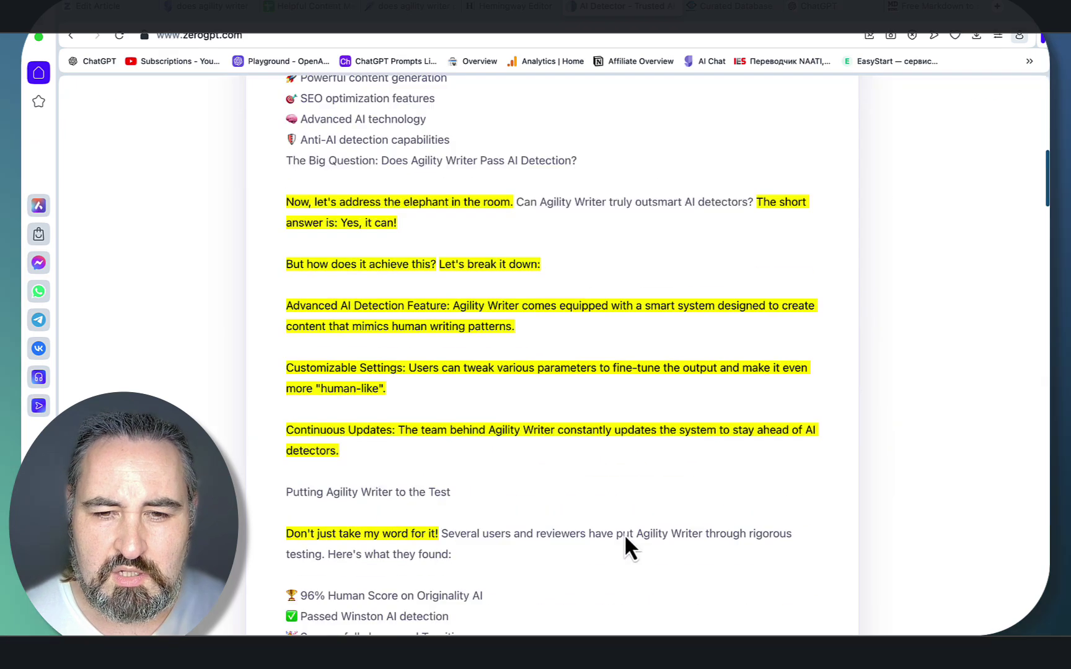
scroll(624, 534, down, 5)
scroll(624, 534, up, 20)
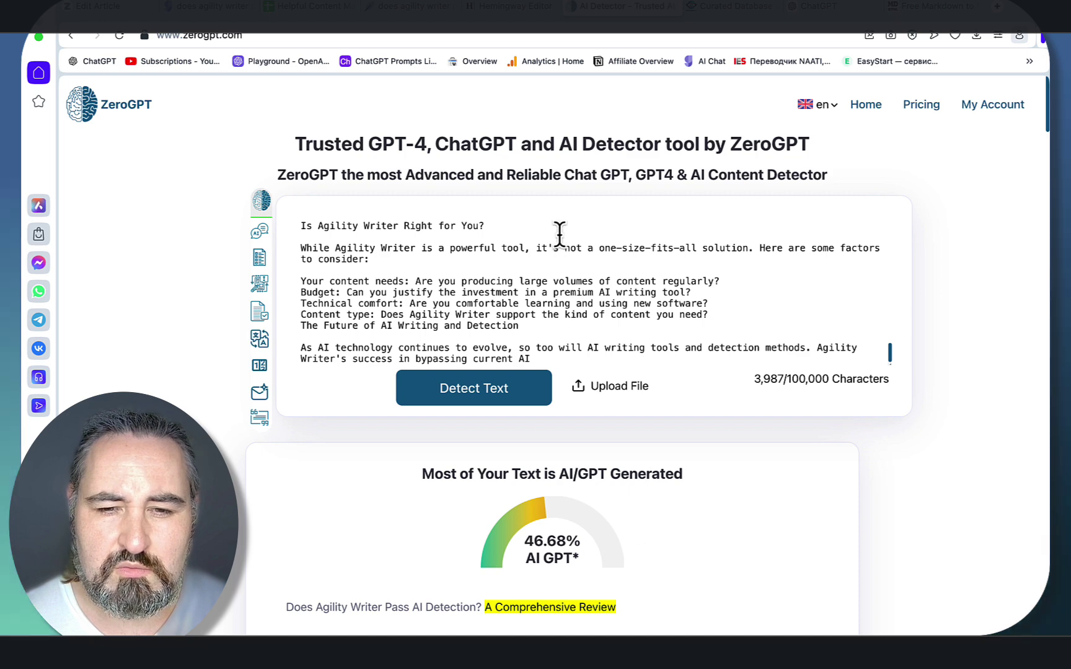
scroll(669, 552, down, 2)
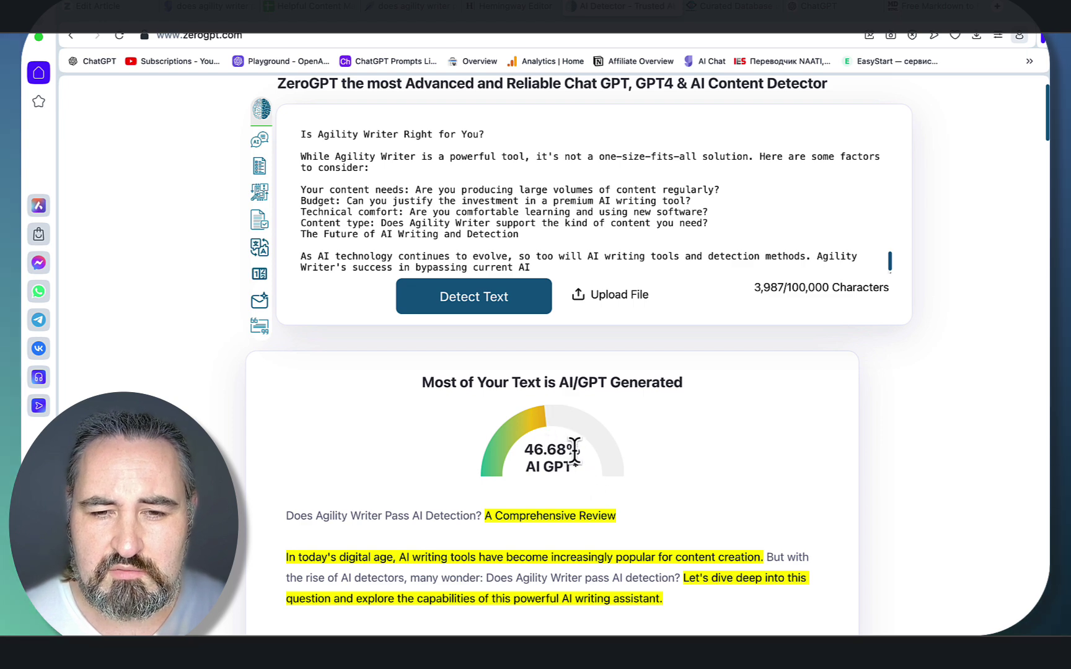
scroll(645, 499, up, 3)
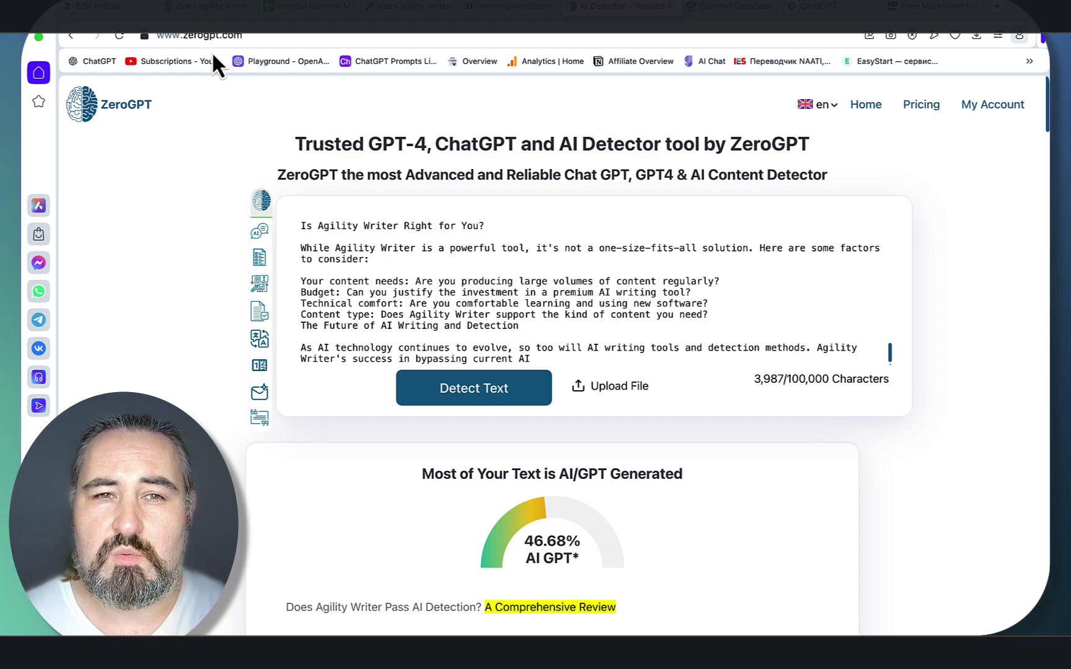
click(209, 6)
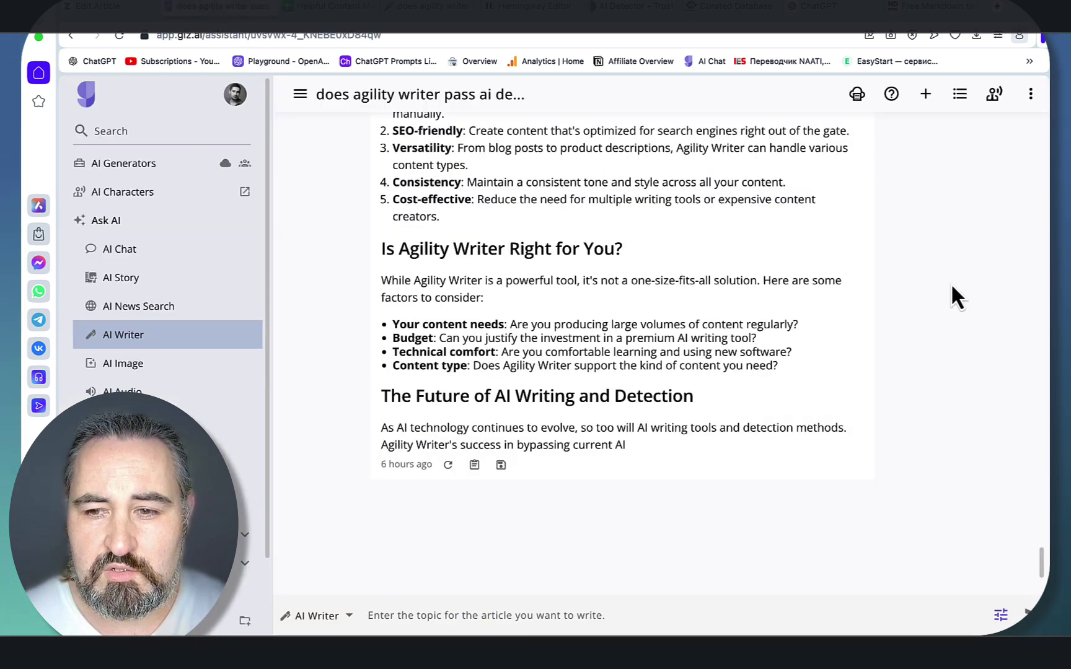
- Reopen the AI Writer settings and keep Gemini 1.5 Flash as the AI model
click(1001, 614)
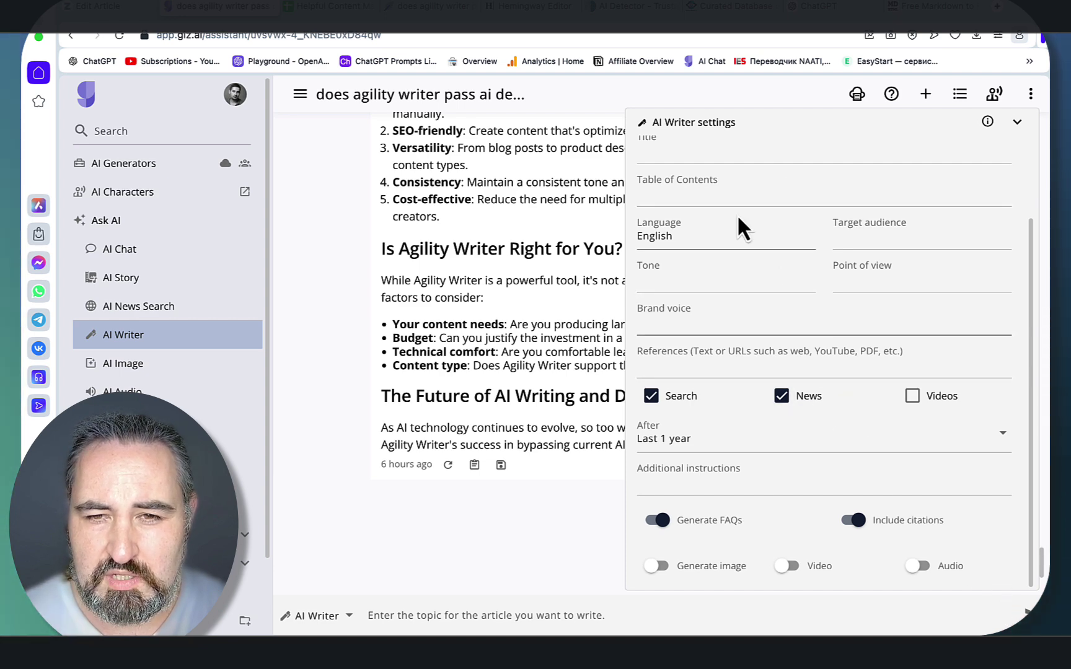
scroll(744, 217, up, 3)
click(756, 217)
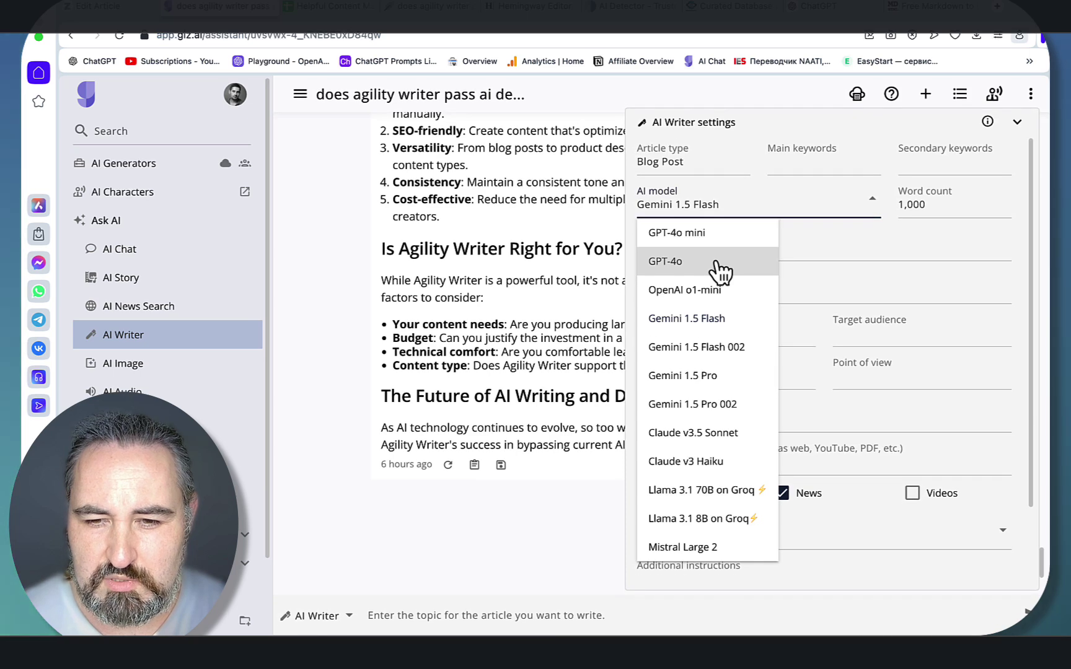
click(930, 380)
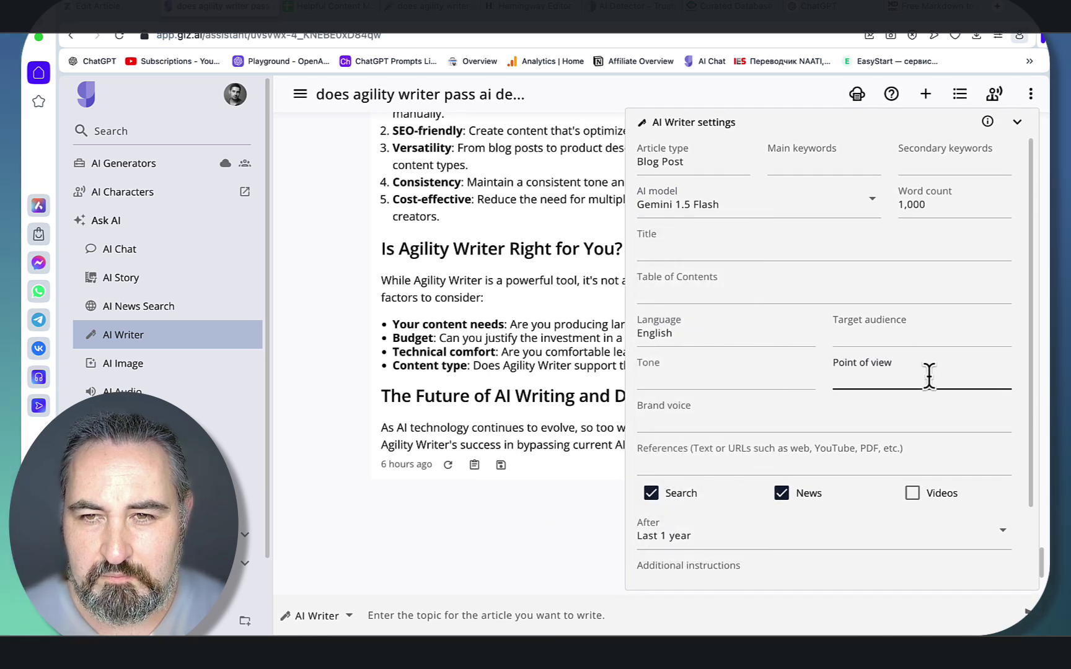